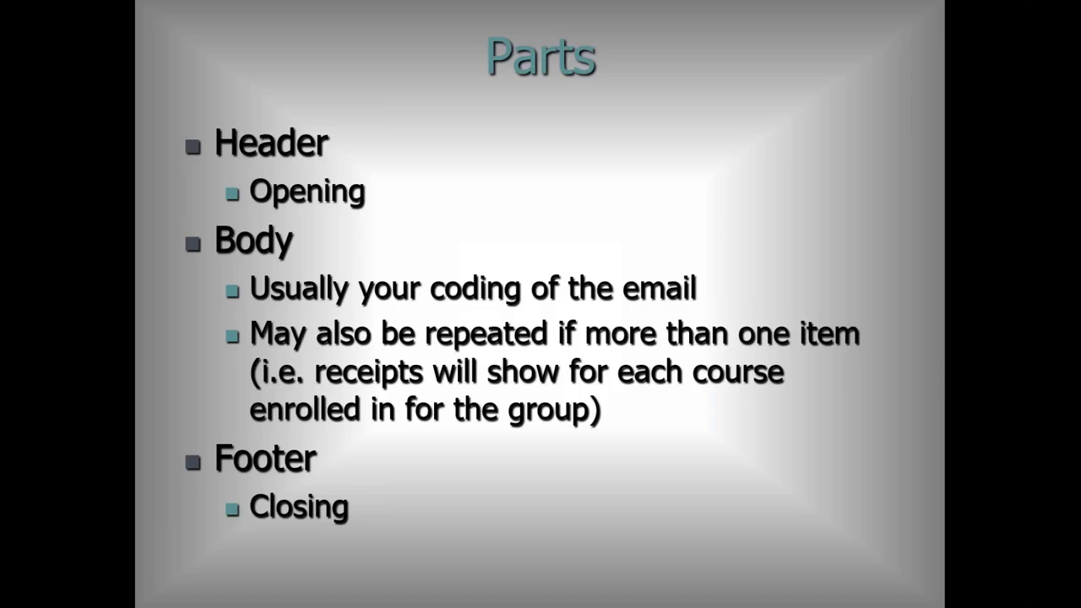
Switch to Student Manager and begin the conference confirmation template's email header with "Hi 2020 ACEware Users Conference."
{"action": "key", "text": "Right"}
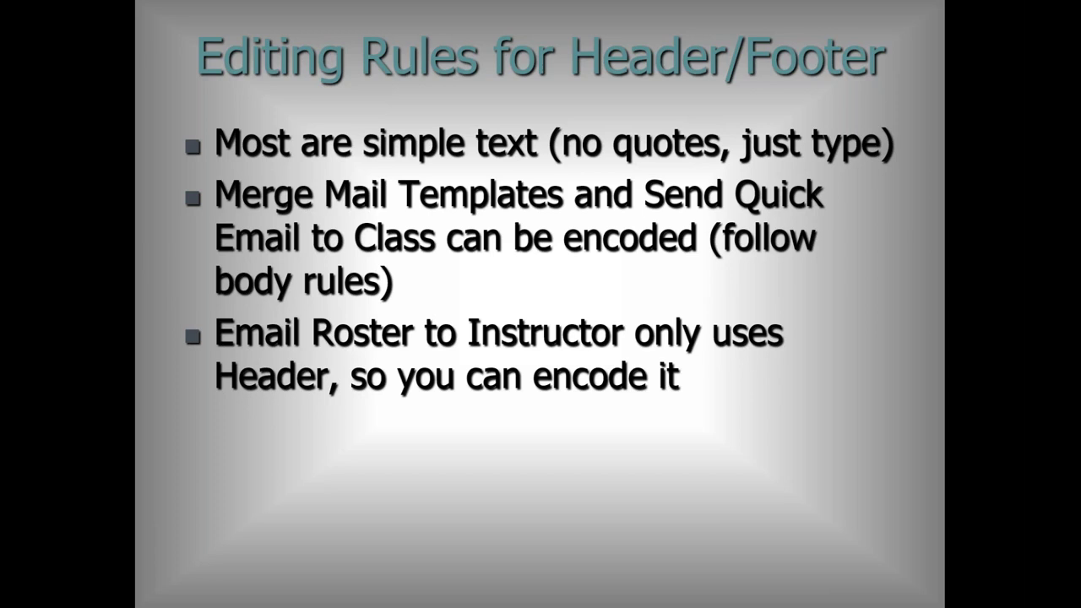
{"action": "key", "text": "alt+Tab"}
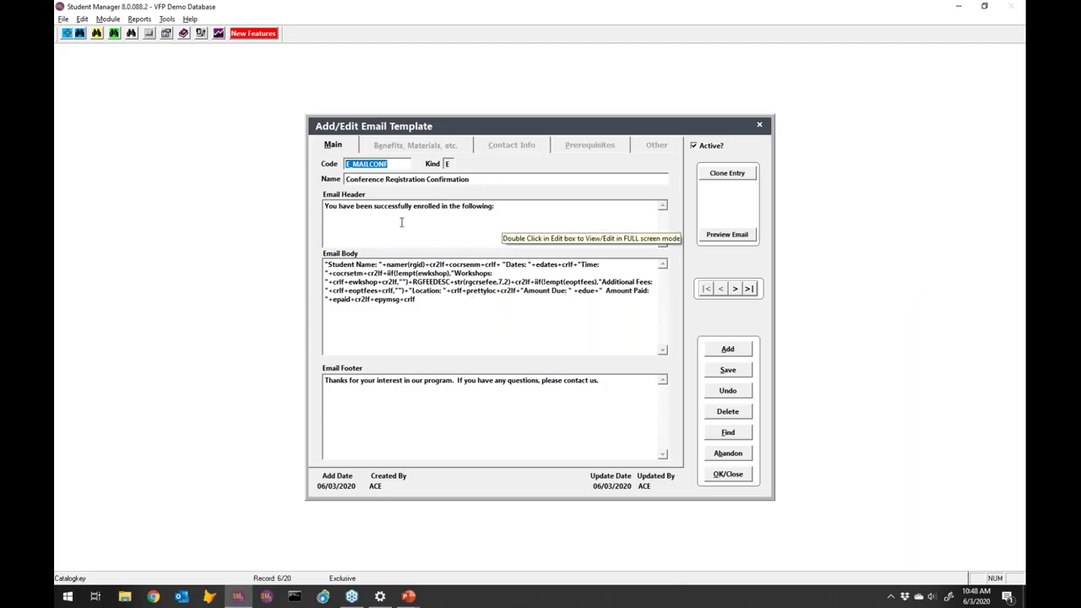
{"action": "left_click", "coordinate": [327, 206]}
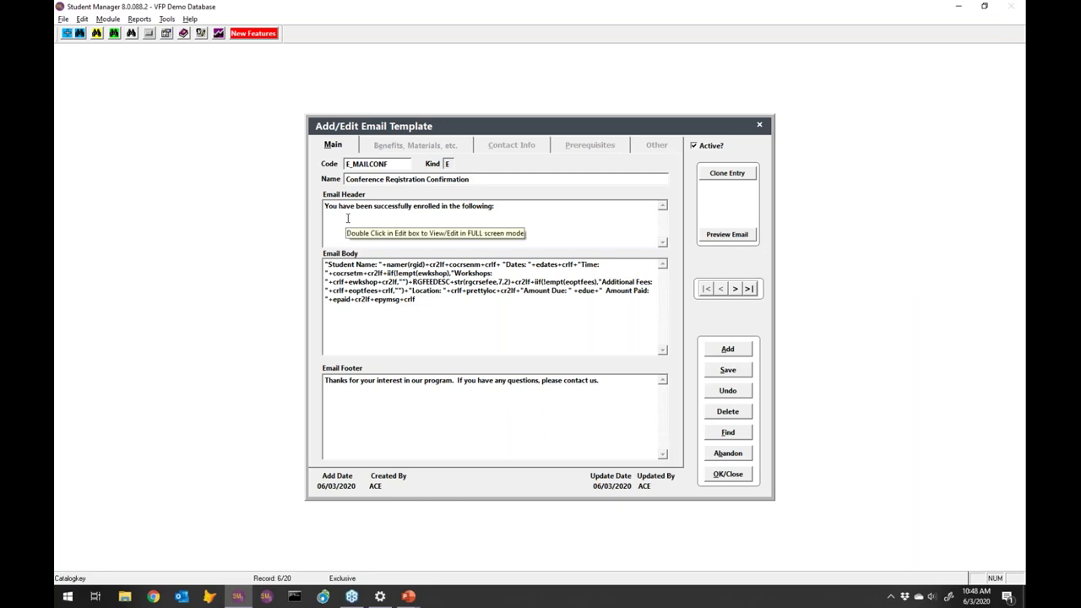
{"action": "type", "text": "Hi"}
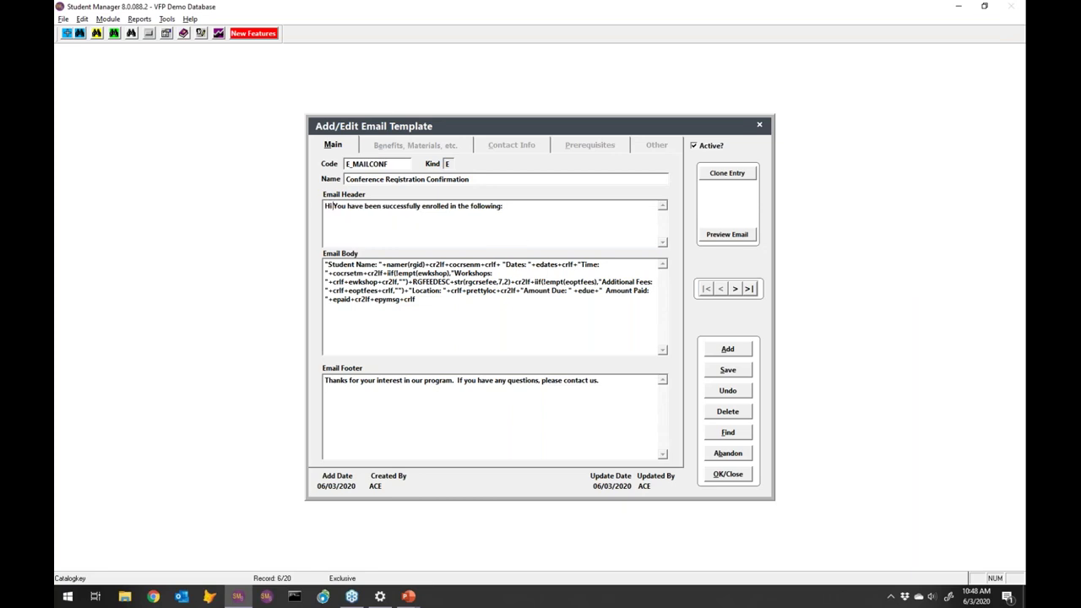
{"action": "type", "text": " 2020"}
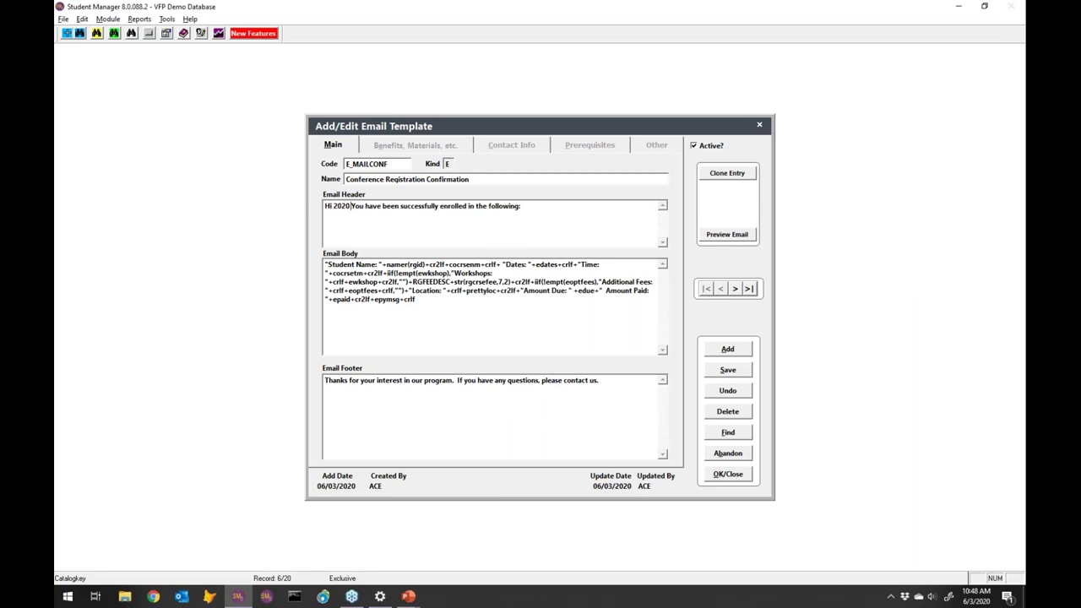
{"action": "type", "text": " ACEware Users Conference."}
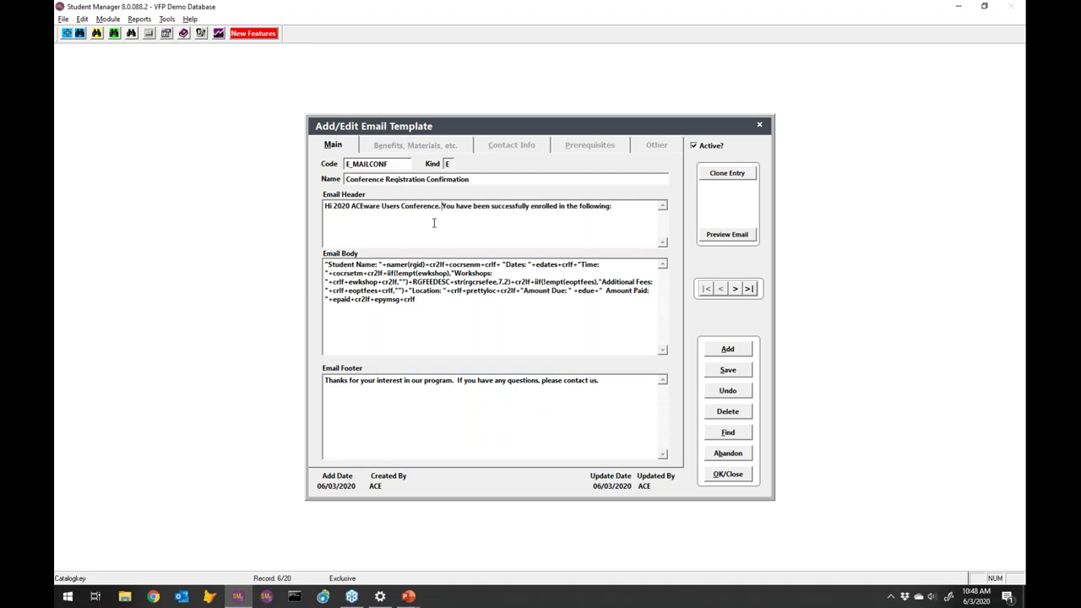
Enclose the whole email header text in double quotation marks and append a plus sign after the closing quote
{"action": "key", "text": "alt+Tab"}
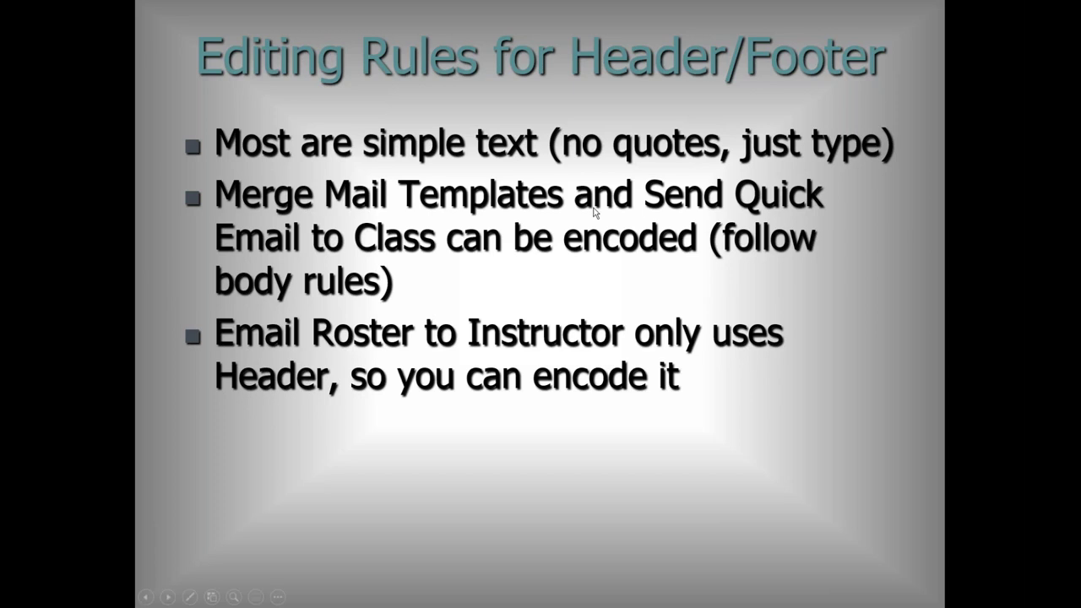
{"action": "key", "text": "alt+Tab"}
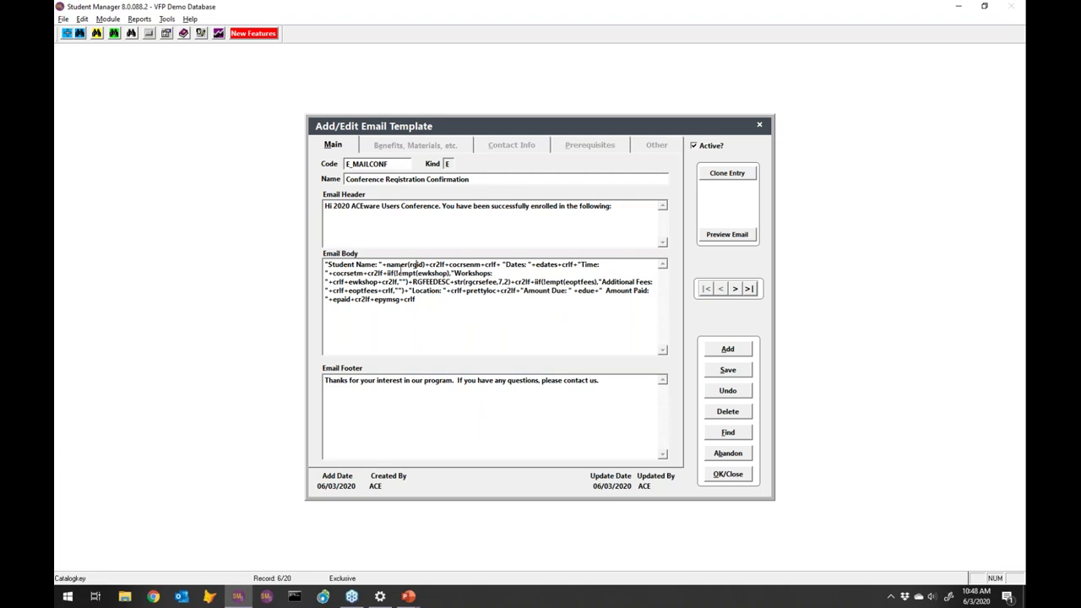
{"action": "left_click", "coordinate": [335, 220]}
{"action": "type", "text": "\""}
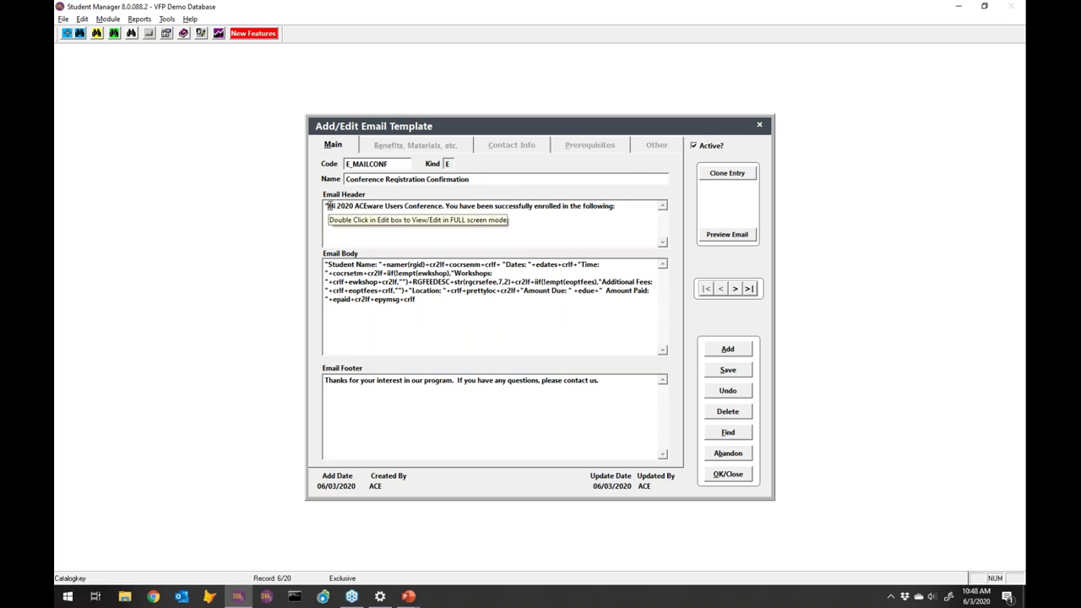
{"action": "left_click", "coordinate": [630, 225]}
{"action": "type", "text": "\""}
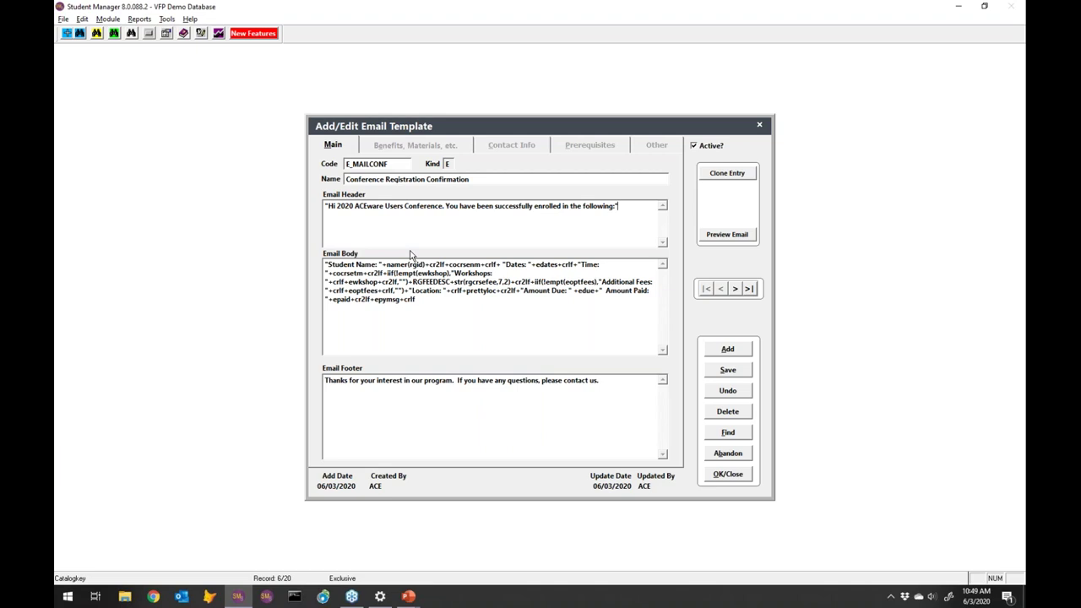
{"action": "type", "text": "+"}
Move the expression "Student Name: "+namer(rgid) from the email body to the end of the header, removing the body's leftover leading plus sign
{"action": "left_click_drag", "start_coordinate": [426, 265], "coordinate": [324, 264]}
{"action": "key", "text": "ctrl+c"}
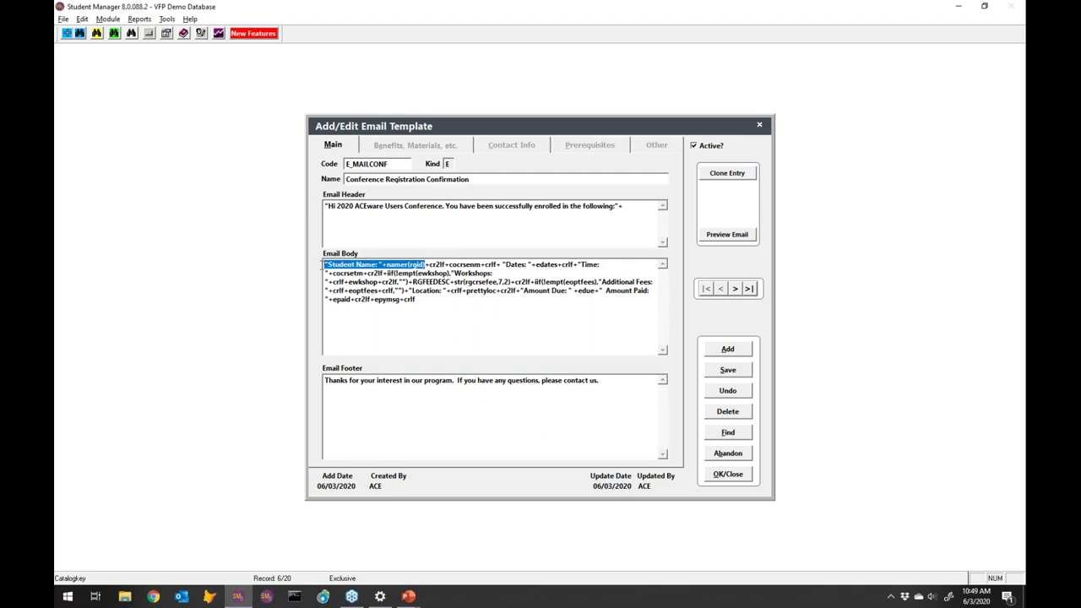
{"action": "key", "text": "Delete"}
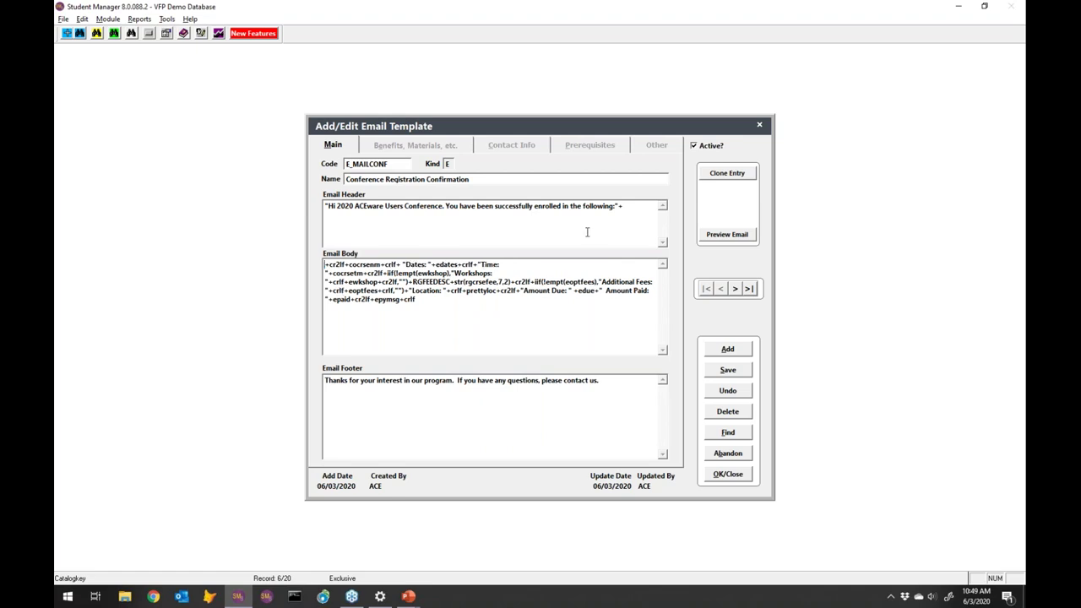
{"action": "key", "text": "Delete"}
{"action": "key", "text": "Delete"}
{"action": "type", "text": "c"}
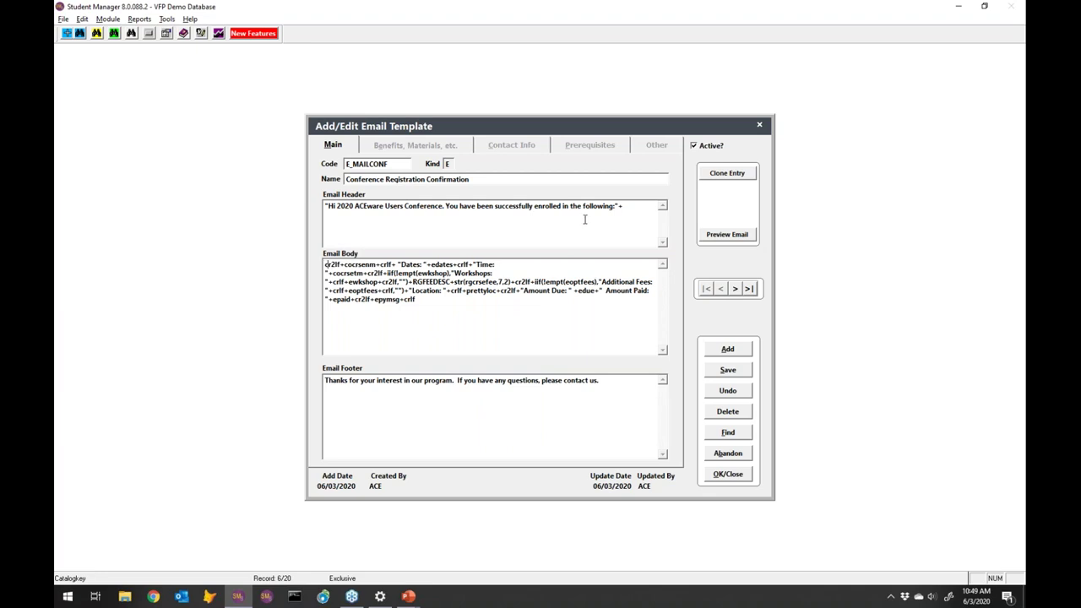
{"action": "left_click", "coordinate": [636, 210]}
{"action": "key", "text": "ctrl+v"}
Find and open the ROS2TCH email template for viewing, and show the Editing Rules for Body slide in the presentation
{"action": "key", "text": "alt+Tab"}
{"action": "left_click", "coordinate": [726, 434]}
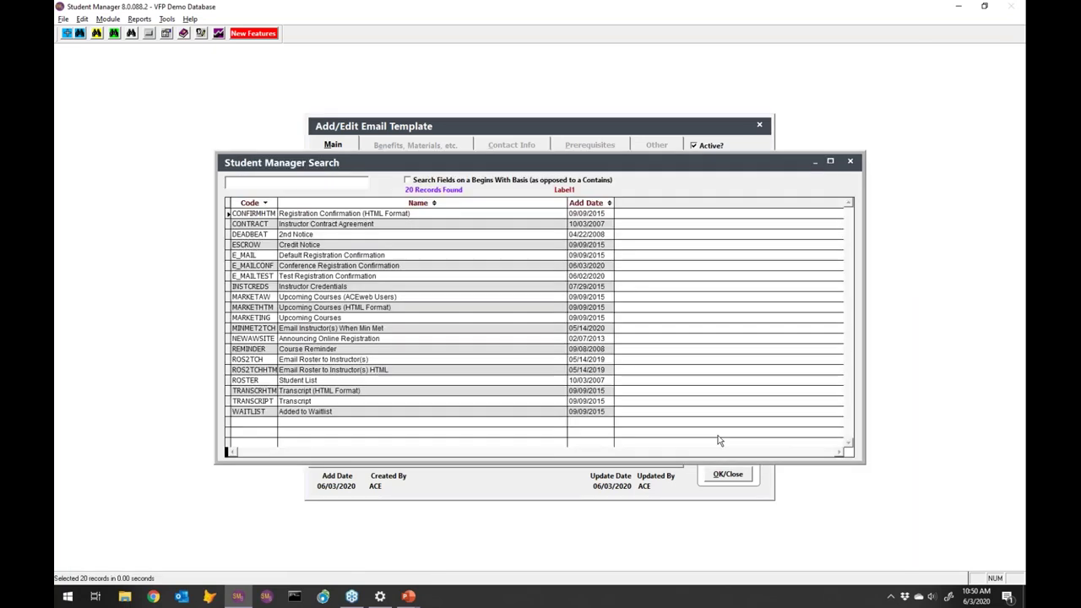
{"action": "left_click", "coordinate": [267, 359]}
{"action": "key", "text": "Return"}
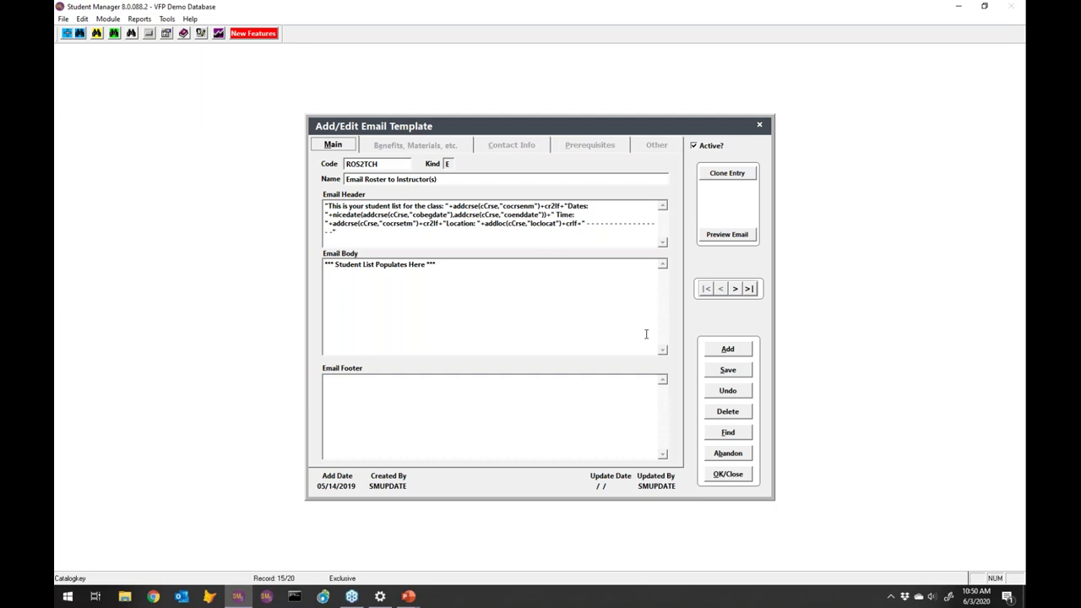
{"action": "key", "text": "alt+Tab"}
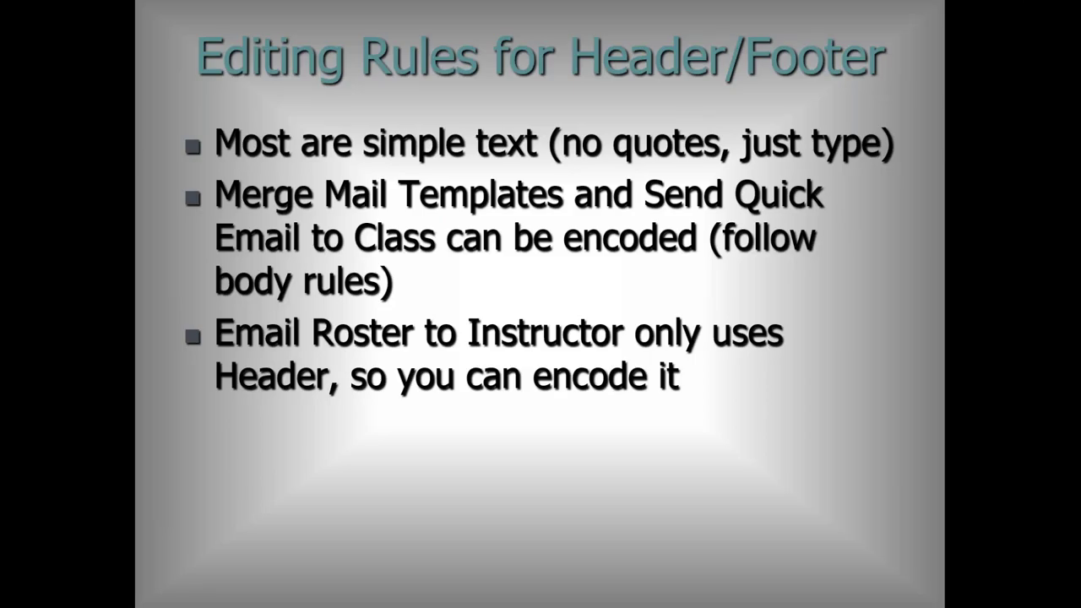
{"action": "key", "text": "Right"}
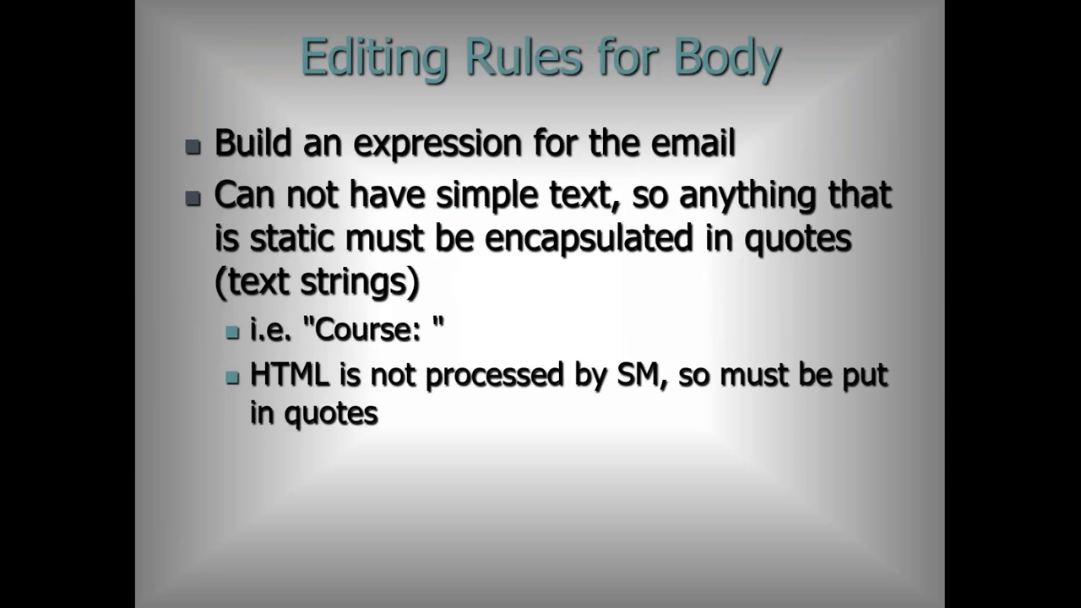
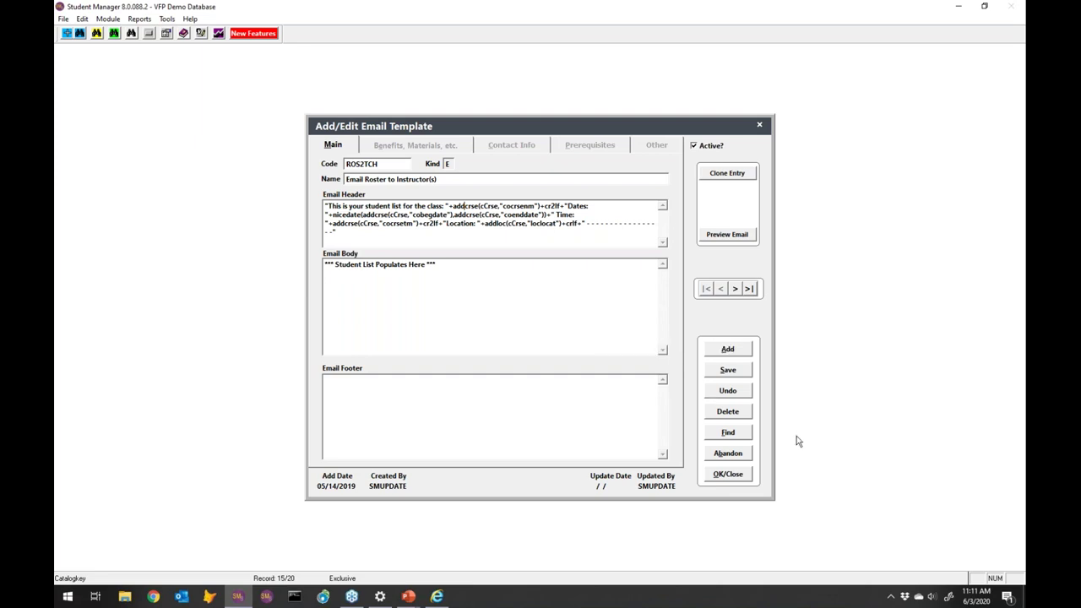
Find and open the E_MAIL template, Default Registration Confirmation
{"action": "left_click", "coordinate": [731, 434]}
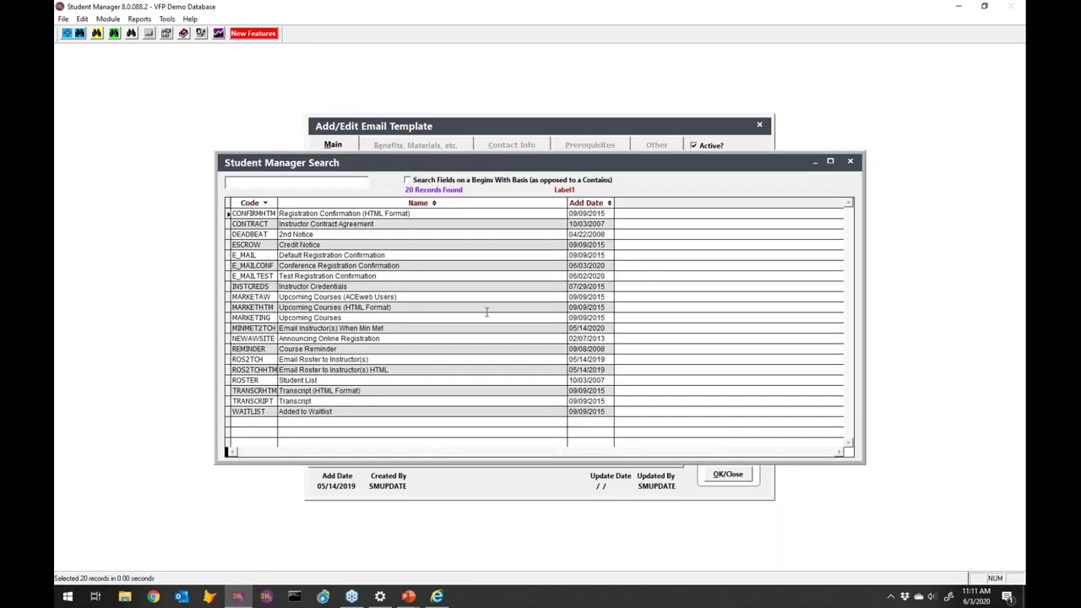
{"action": "left_click", "coordinate": [258, 254]}
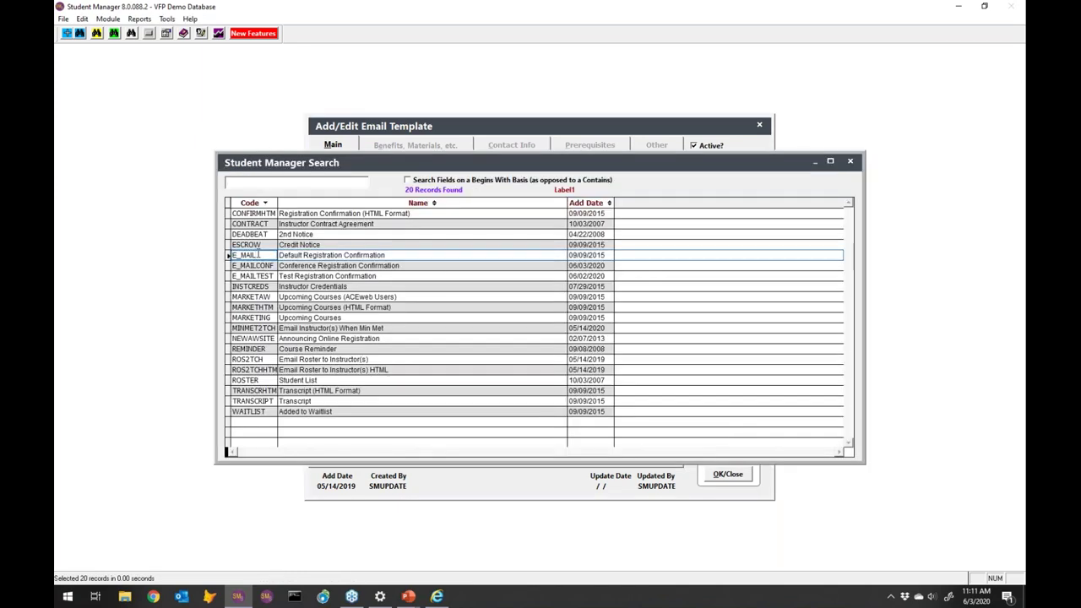
{"action": "double_click", "coordinate": [257, 255]}
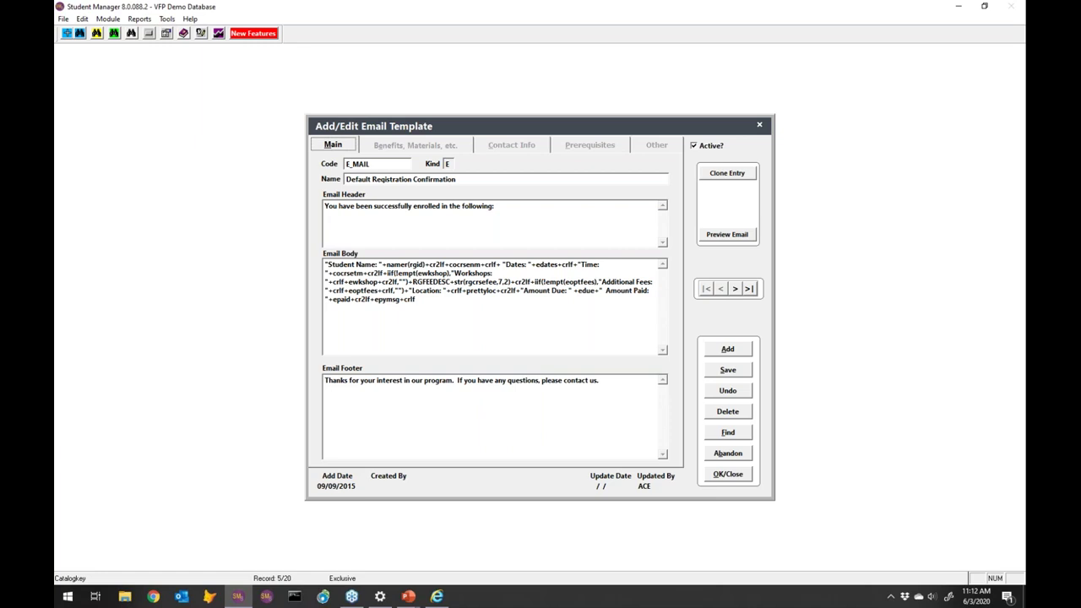
Switch to the ACEware help guide in the browser and expand its Student Manager Topics section
{"action": "key", "text": "alt+Tab"}
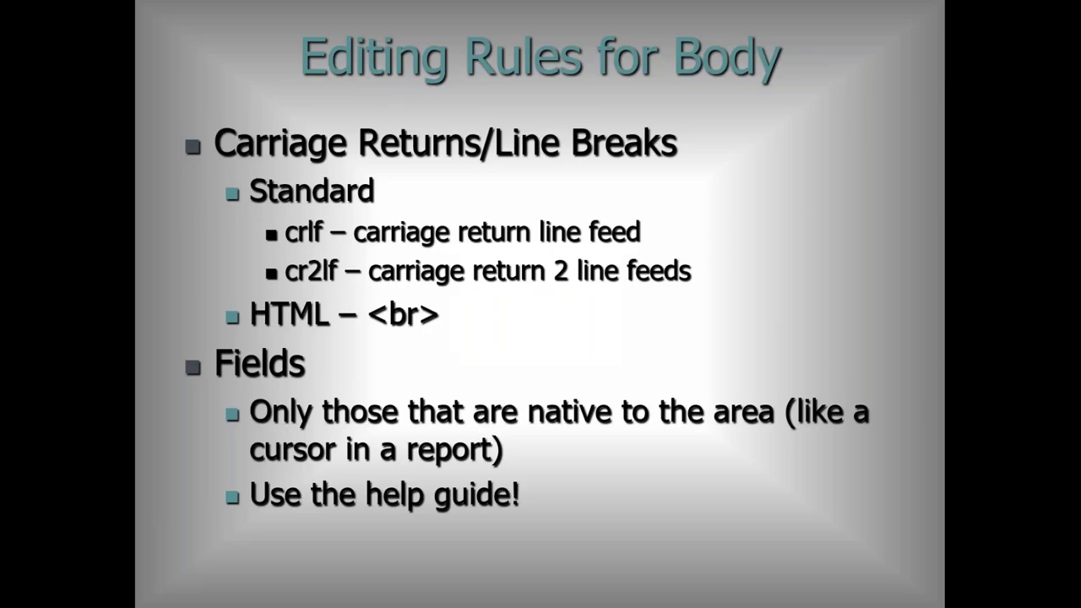
{"action": "key", "text": "alt+Tab"}
{"action": "key", "text": "alt+Tab"}
{"action": "key", "text": "alt+Tab"}
{"action": "key", "text": "alt+Tab"}
{"action": "key", "text": "alt+Tab"}
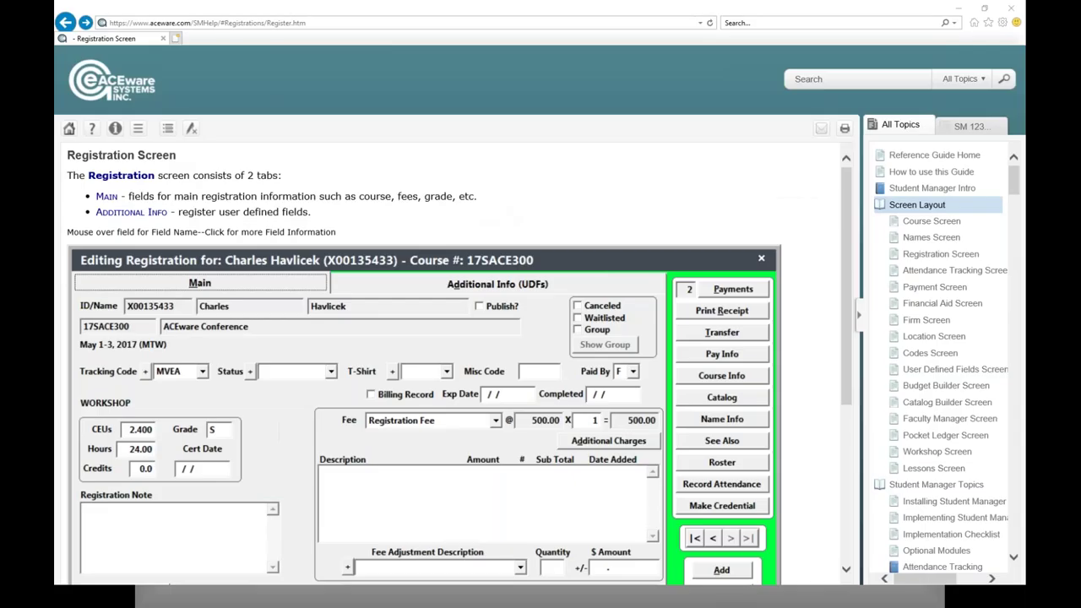
{"action": "left_click", "coordinate": [922, 206]}
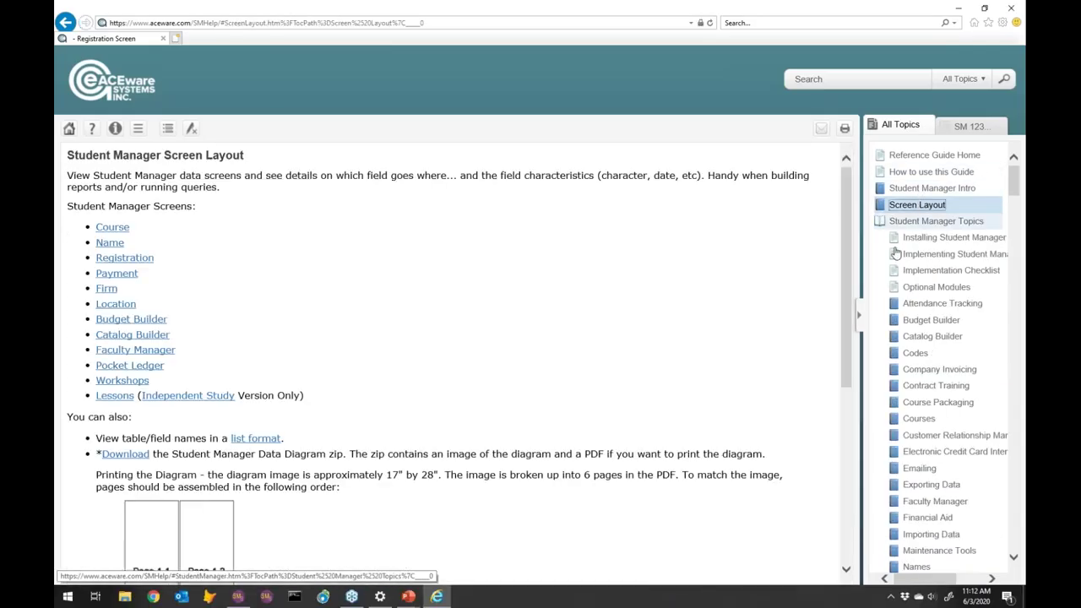
{"action": "left_click", "coordinate": [908, 225]}
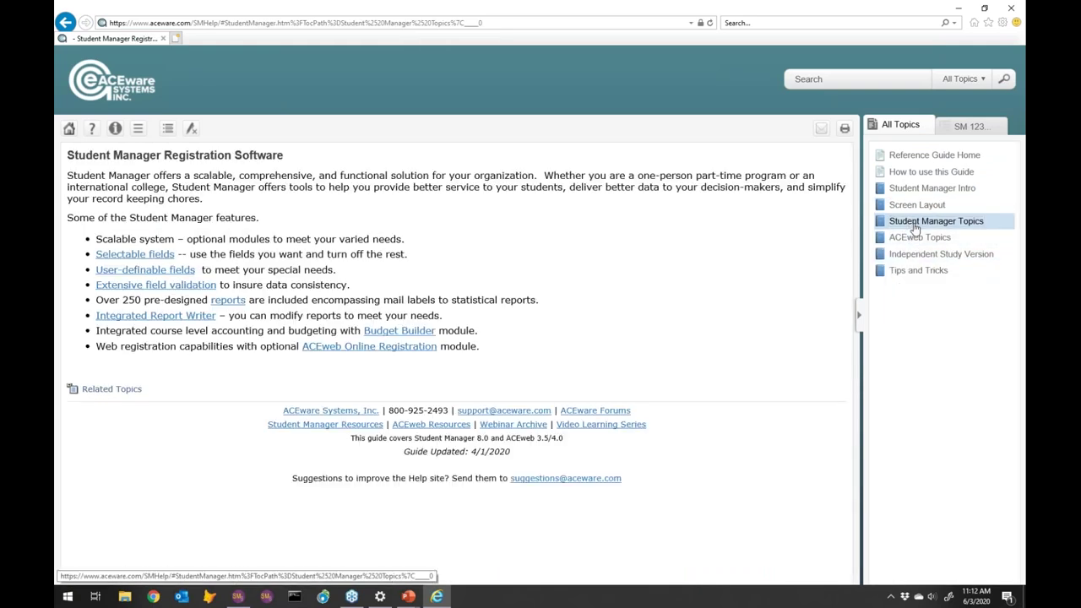
{"action": "left_click", "coordinate": [914, 223]}
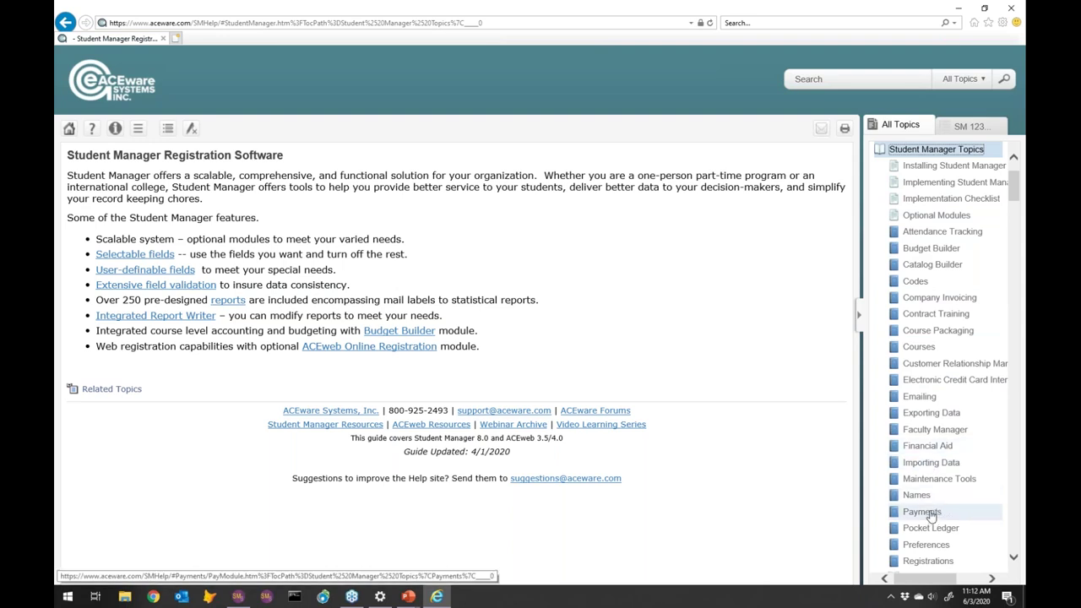
Open the Report Area Guide page from the Reporting section of the help guide
{"action": "scroll", "coordinate": [933, 514], "scroll_direction": "down", "scroll_amount": 5}
{"action": "left_click", "coordinate": [923, 384]}
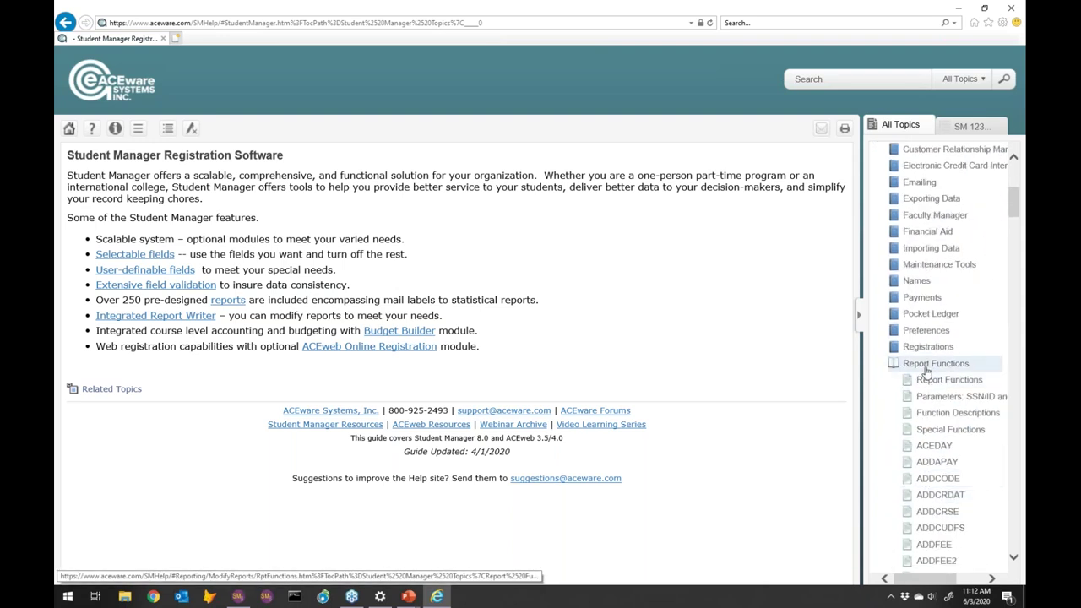
{"action": "left_click", "coordinate": [912, 432]}
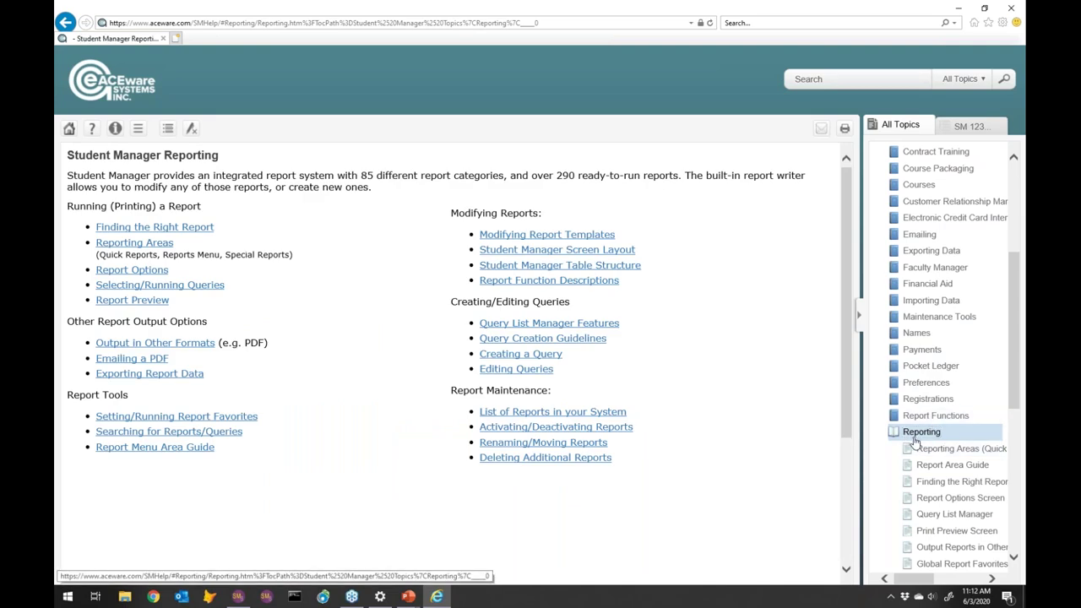
{"action": "left_click", "coordinate": [919, 469]}
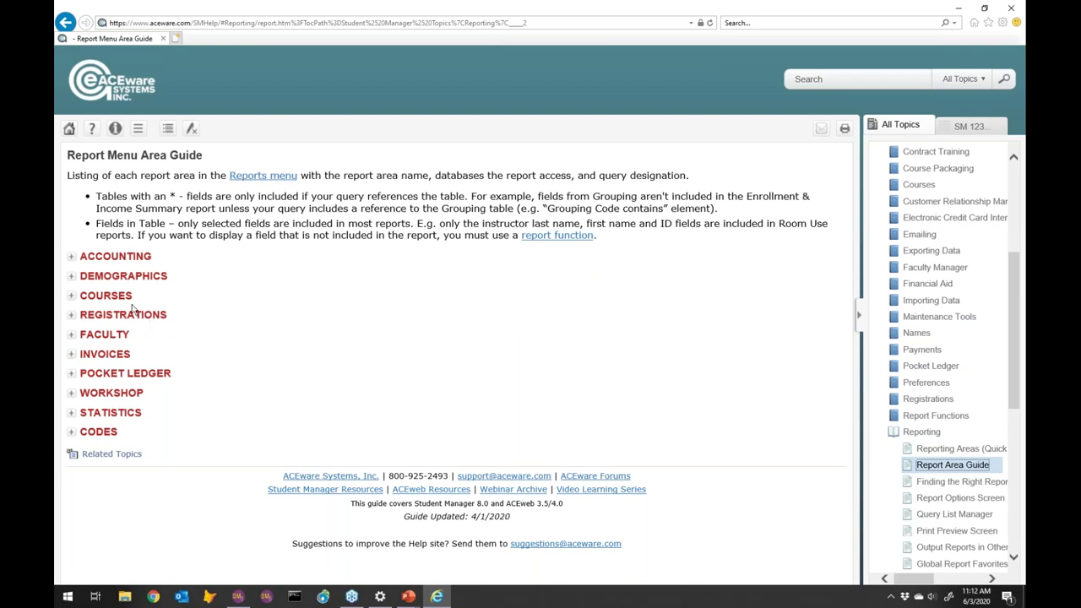
Examine which databases the Receipts report area uses in the Registrations section of the Report Menu Area Guide
{"action": "left_click", "coordinate": [72, 279]}
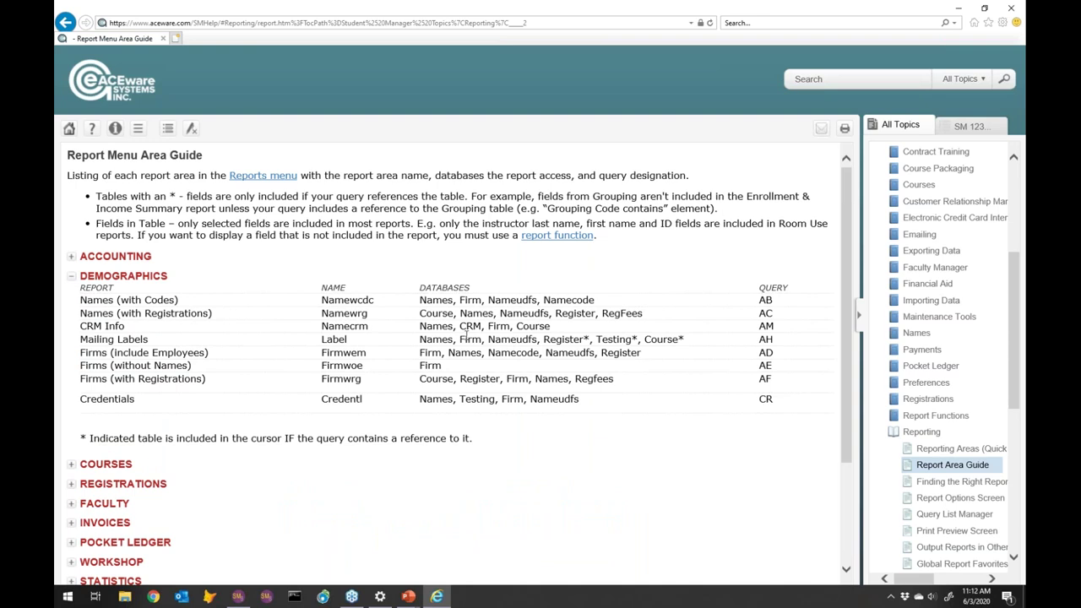
{"action": "left_click", "coordinate": [73, 277]}
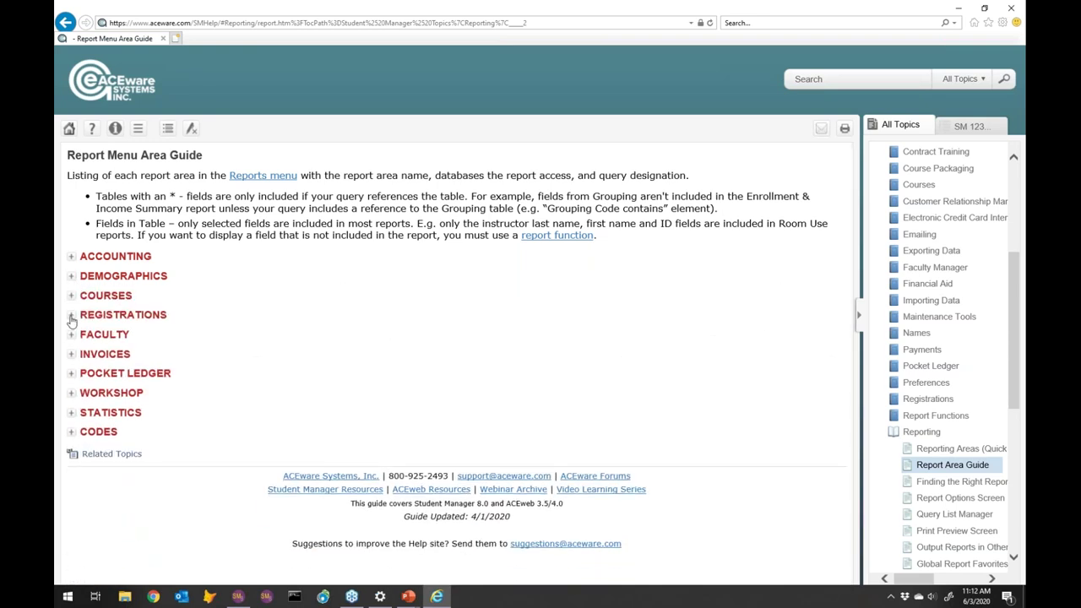
{"action": "left_click", "coordinate": [72, 317]}
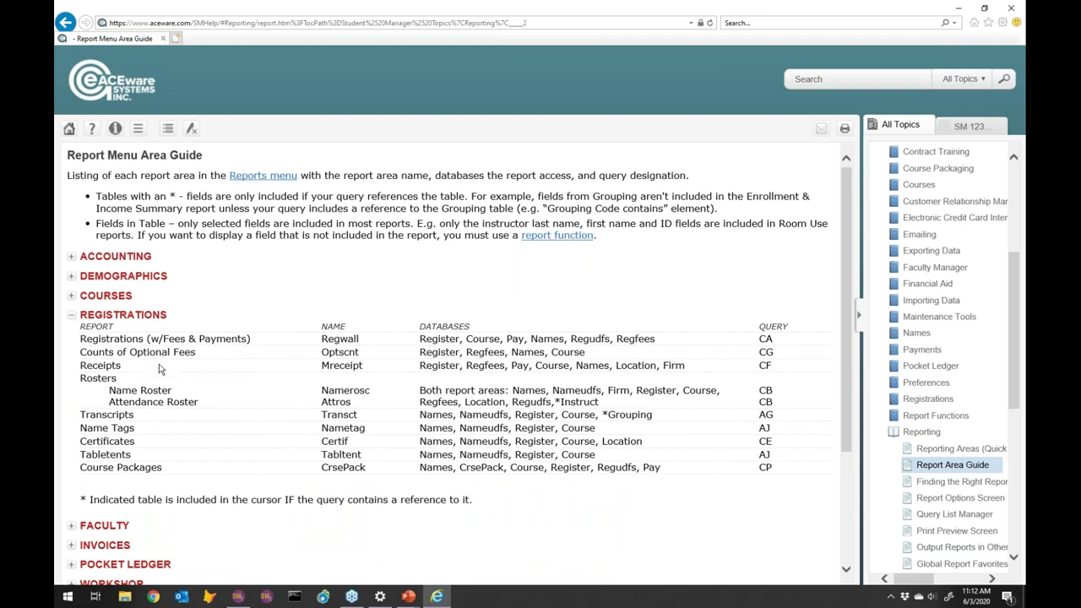
{"action": "double_click", "coordinate": [94, 364]}
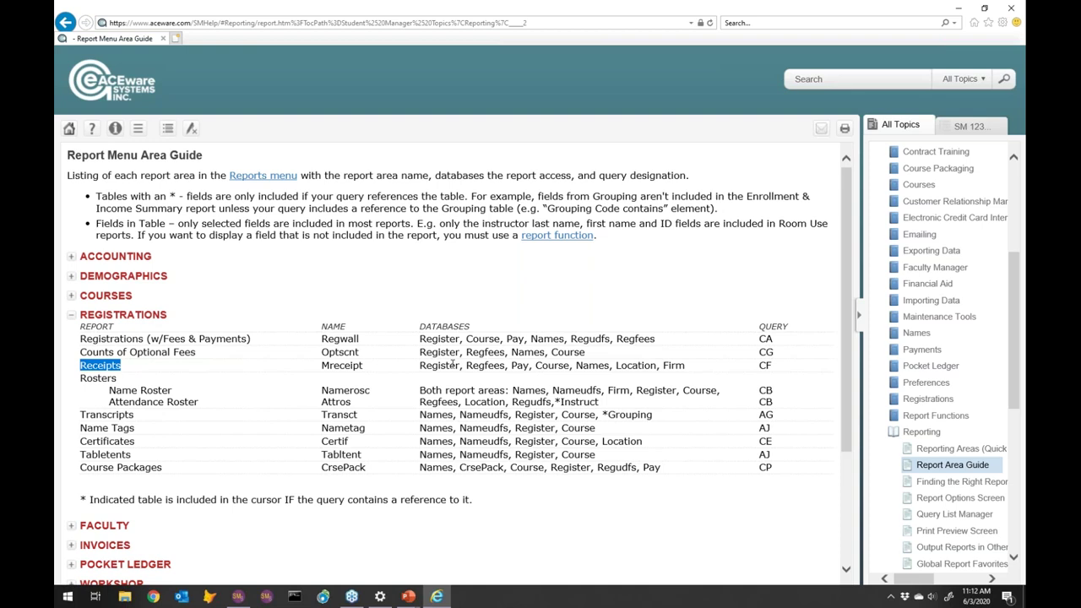
{"action": "left_click_drag", "start_coordinate": [421, 364], "coordinate": [673, 368]}
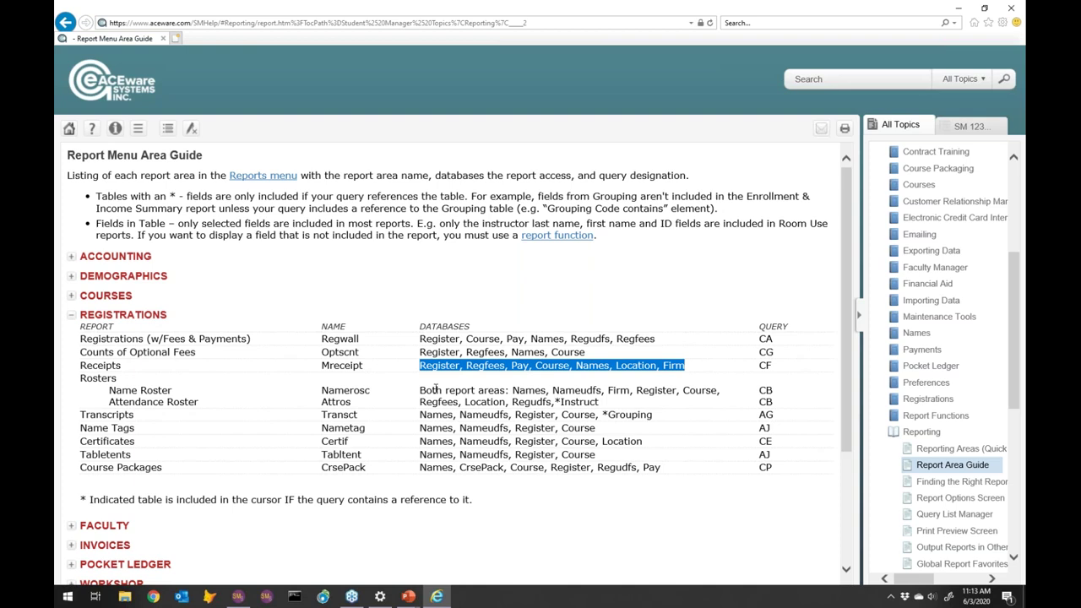
{"action": "scroll", "coordinate": [452, 382], "scroll_direction": "down", "scroll_amount": 3}
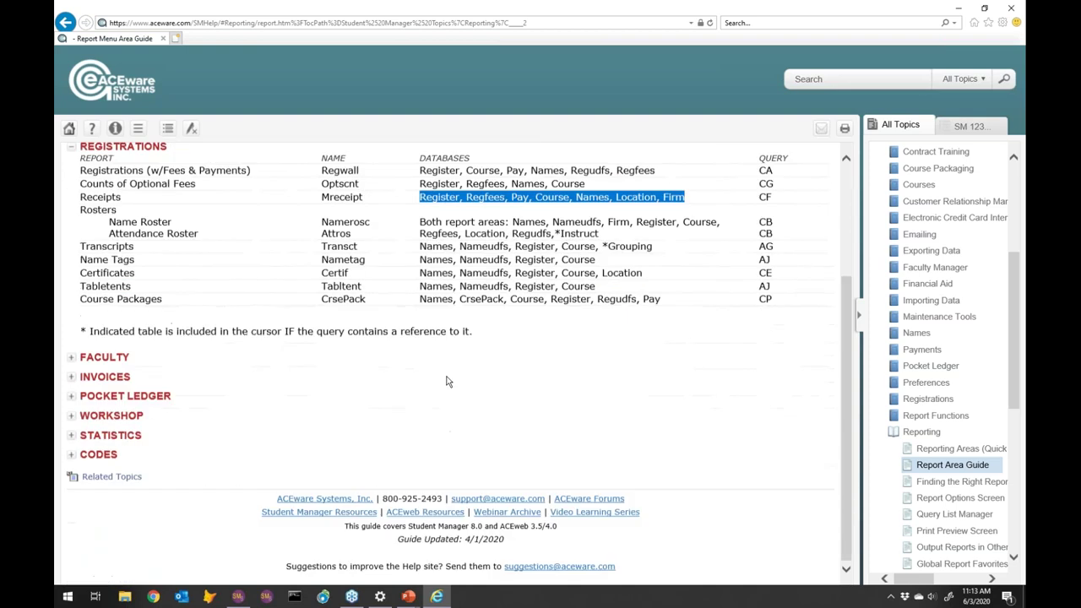
Advance the presentation past the Editing Rules for Body slide and review the Receipts report area's databases in the help guide
{"action": "scroll", "coordinate": [448, 382], "scroll_direction": "up", "scroll_amount": 3}
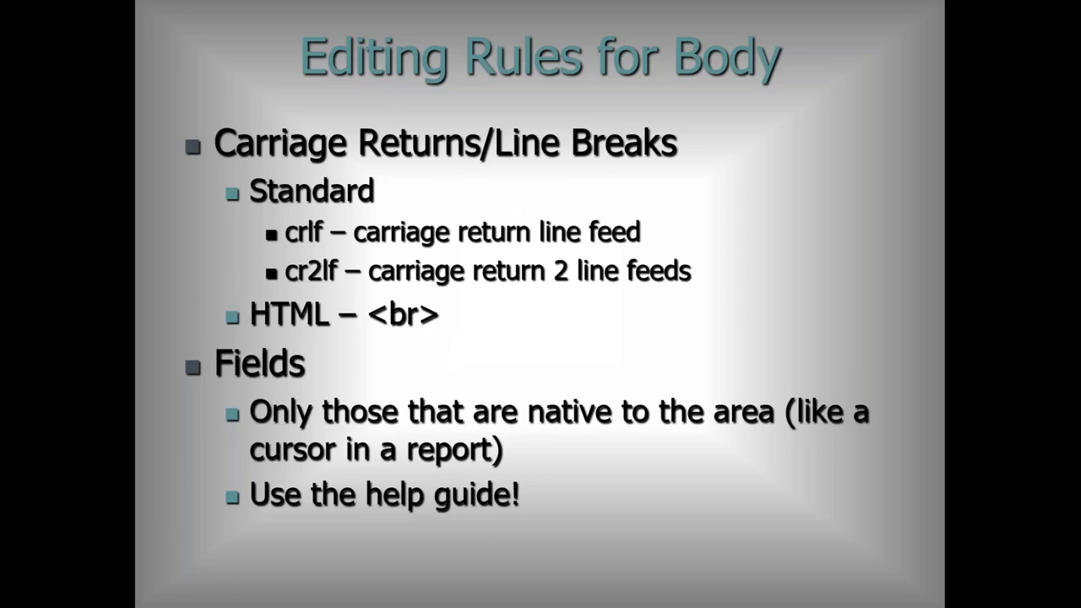
{"action": "key", "text": "Right"}
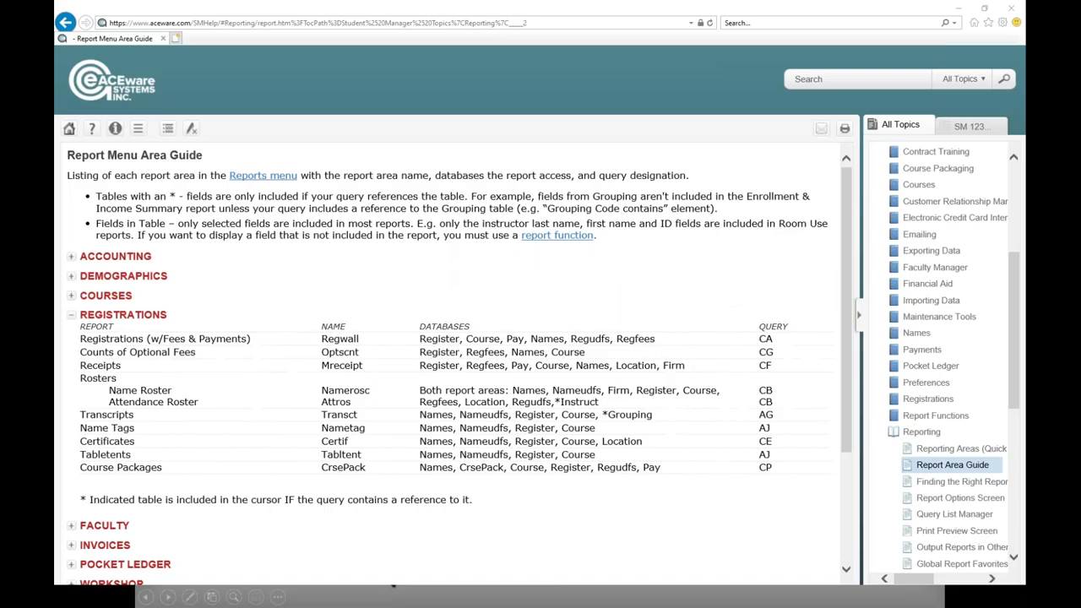
{"action": "left_click_drag", "start_coordinate": [420, 365], "coordinate": [684, 364]}
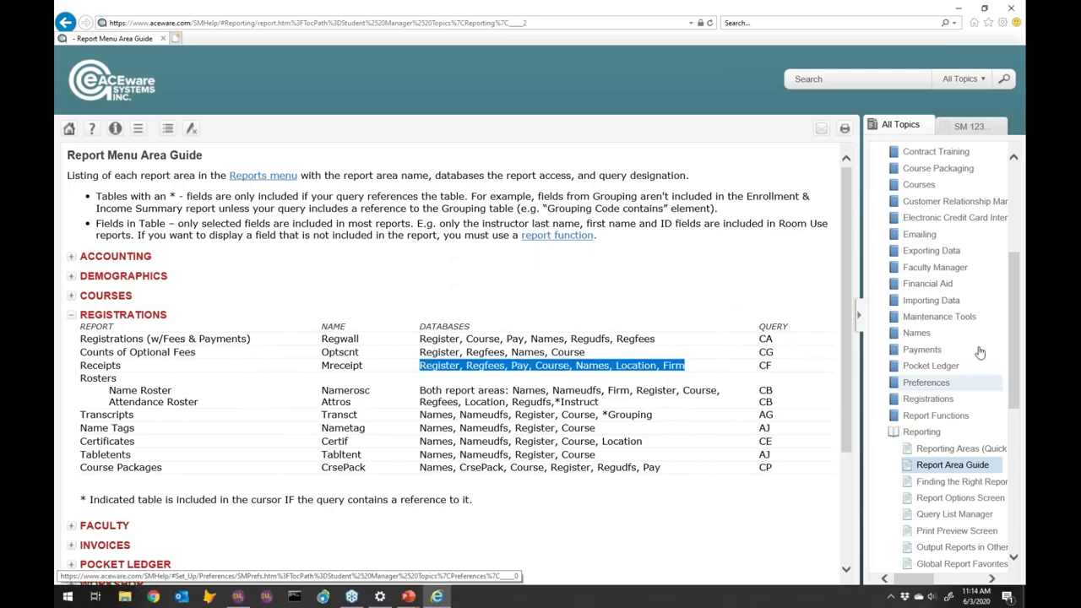
Open the Function Descriptions page under Report Functions in the help guide and look through its list for the DEADBEAT function
{"action": "left_click", "coordinate": [931, 416]}
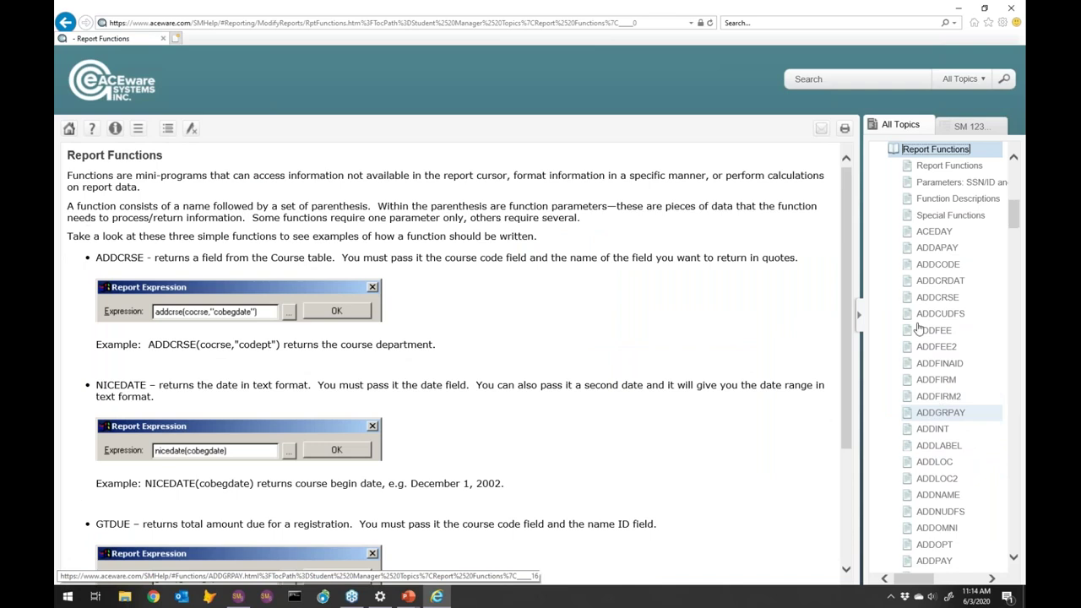
{"action": "left_click", "coordinate": [948, 199]}
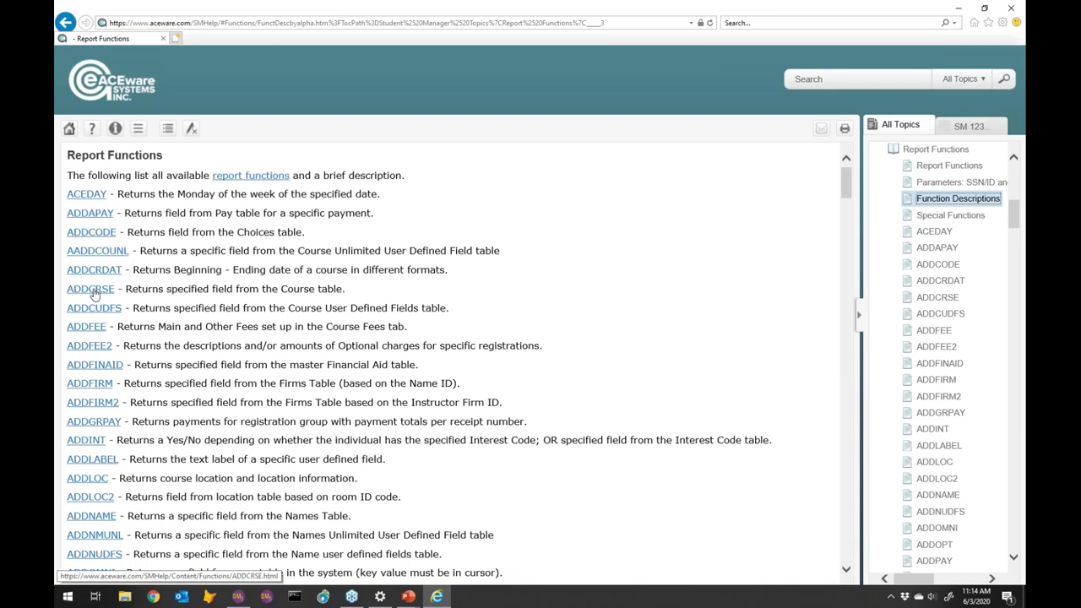
{"action": "scroll", "coordinate": [263, 327], "scroll_direction": "down", "scroll_amount": 7}
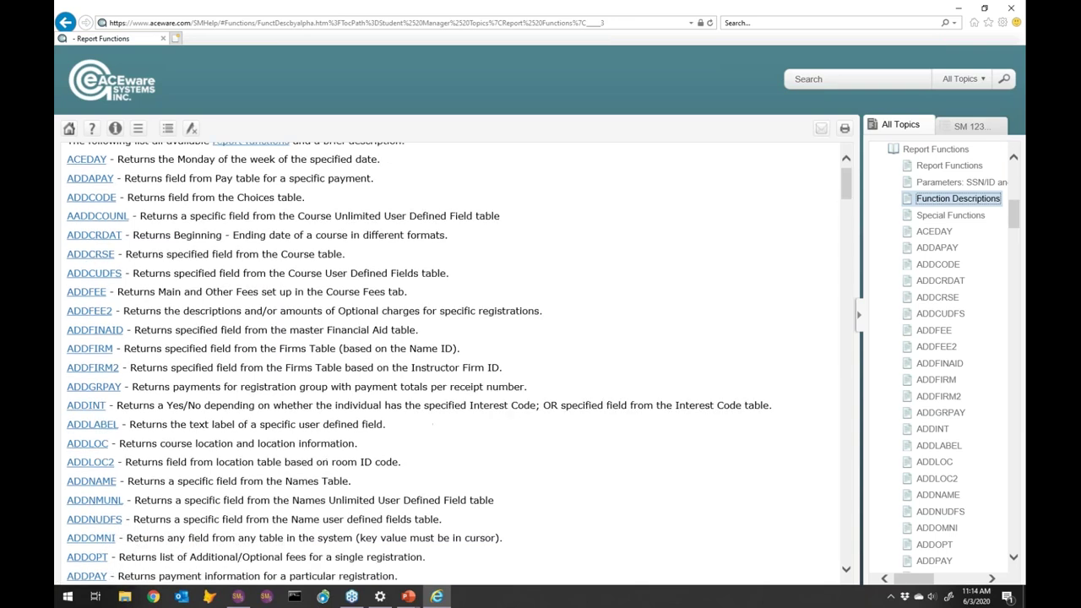
{"action": "scroll", "coordinate": [460, 363], "scroll_direction": "down", "scroll_amount": 2}
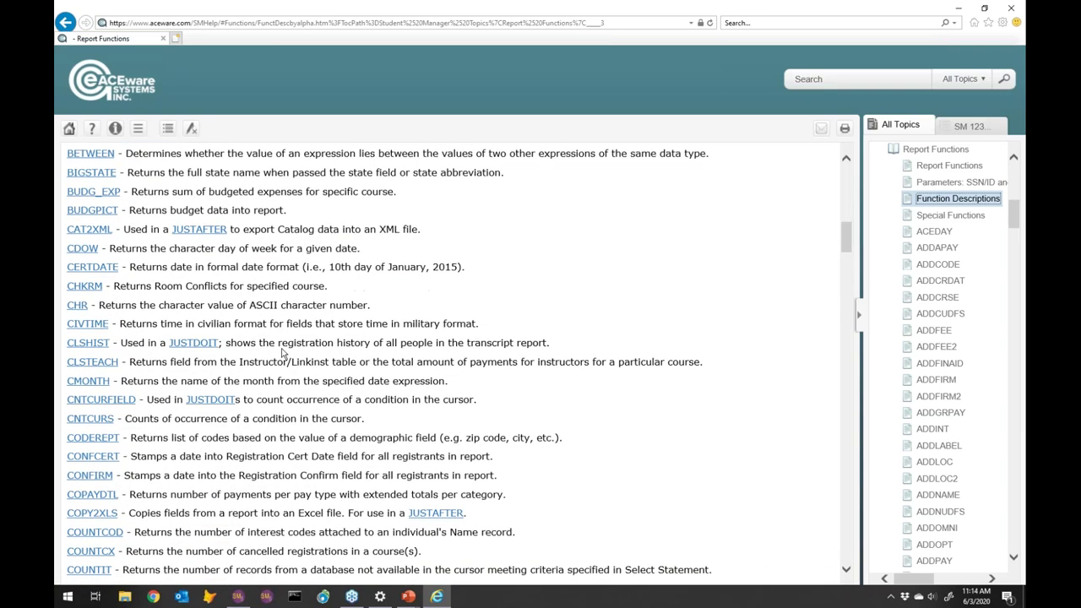
{"action": "scroll", "coordinate": [459, 363], "scroll_direction": "down", "scroll_amount": 1}
{"action": "scroll", "coordinate": [389, 361], "scroll_direction": "down", "scroll_amount": 6}
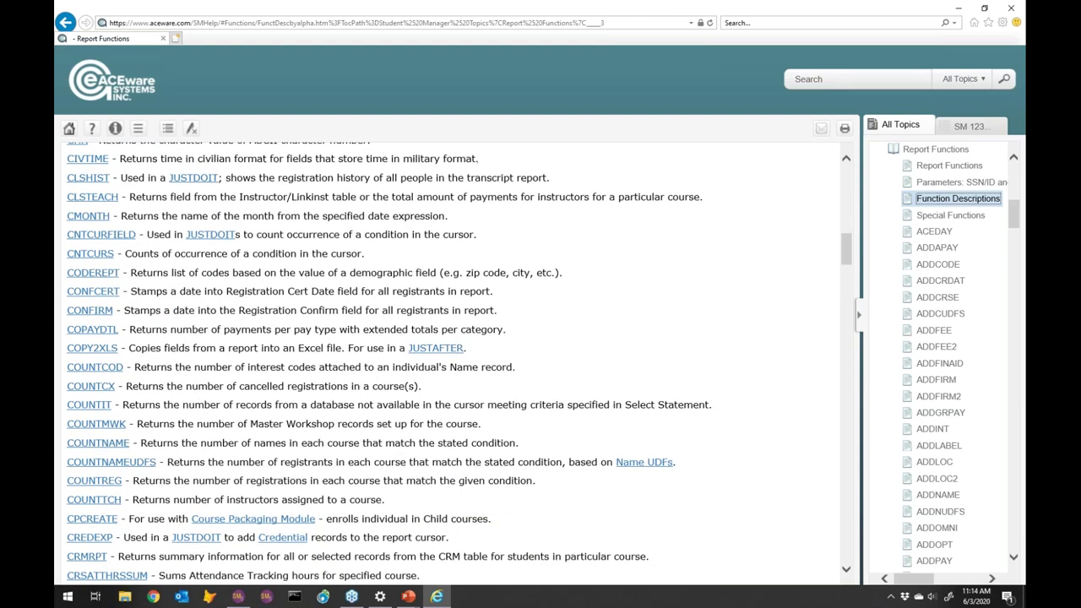
{"action": "scroll", "coordinate": [127, 373], "scroll_direction": "down", "scroll_amount": 5}
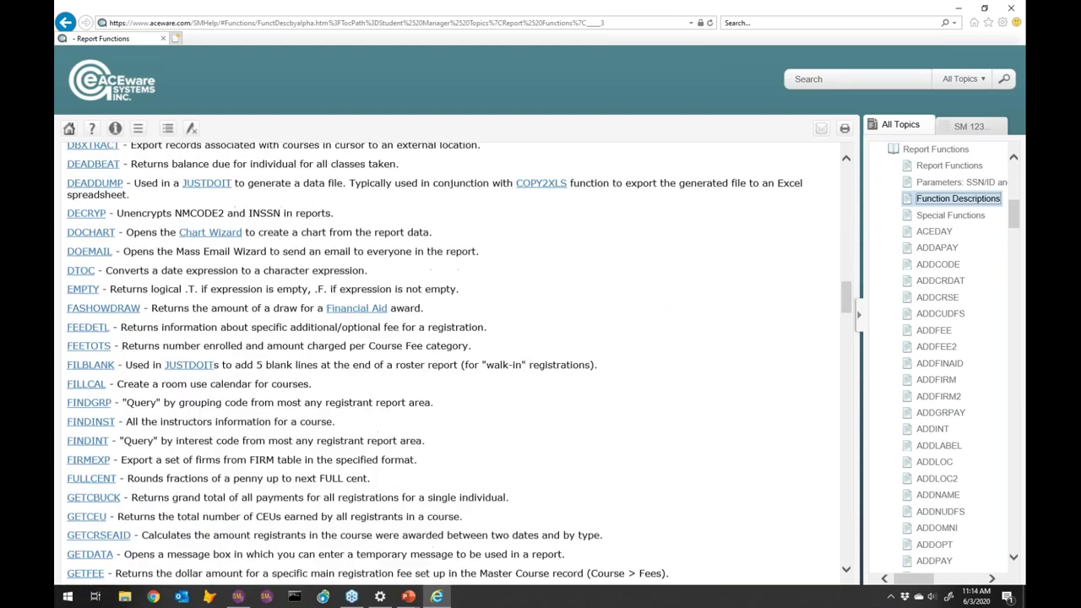
{"action": "scroll", "coordinate": [127, 373], "scroll_direction": "up", "scroll_amount": 3}
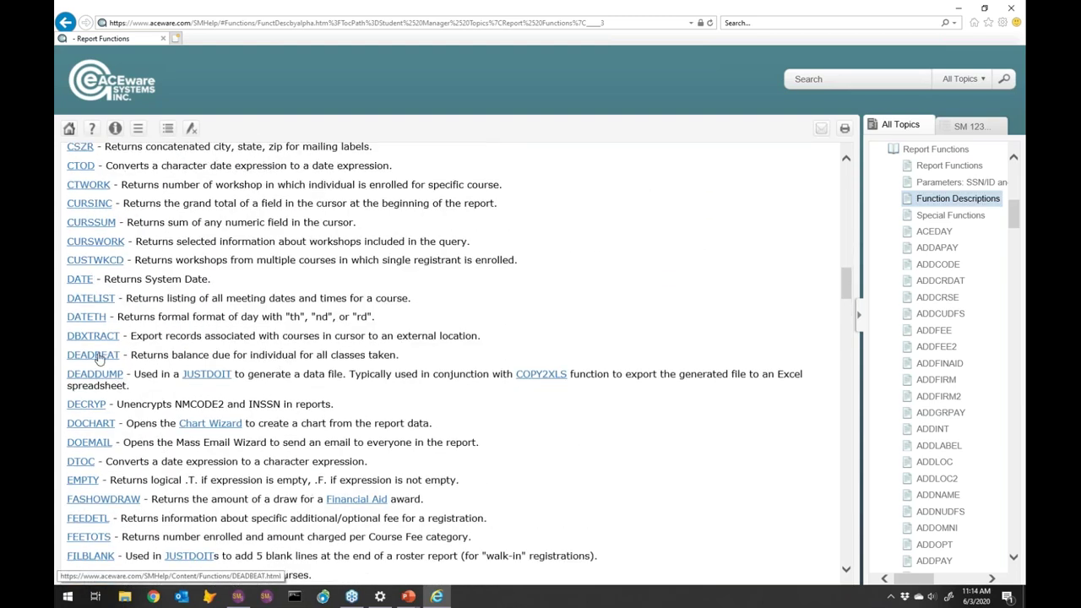
Open the DEADBEAT function's help page and check which reporting areas it can be used in
{"action": "left_click", "coordinate": [95, 355]}
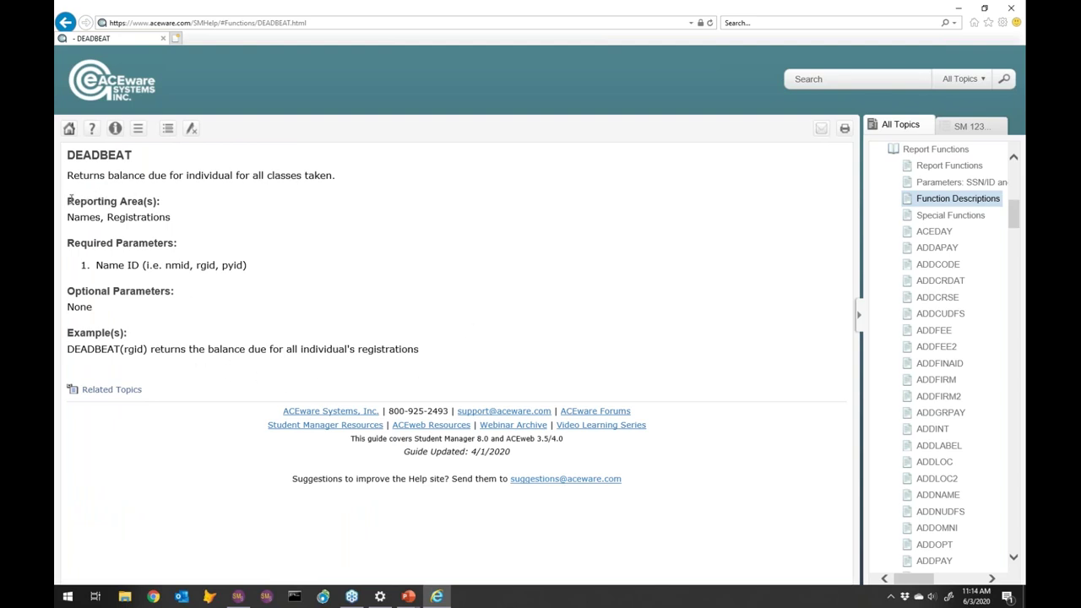
{"action": "left_click_drag", "start_coordinate": [67, 201], "coordinate": [170, 198]}
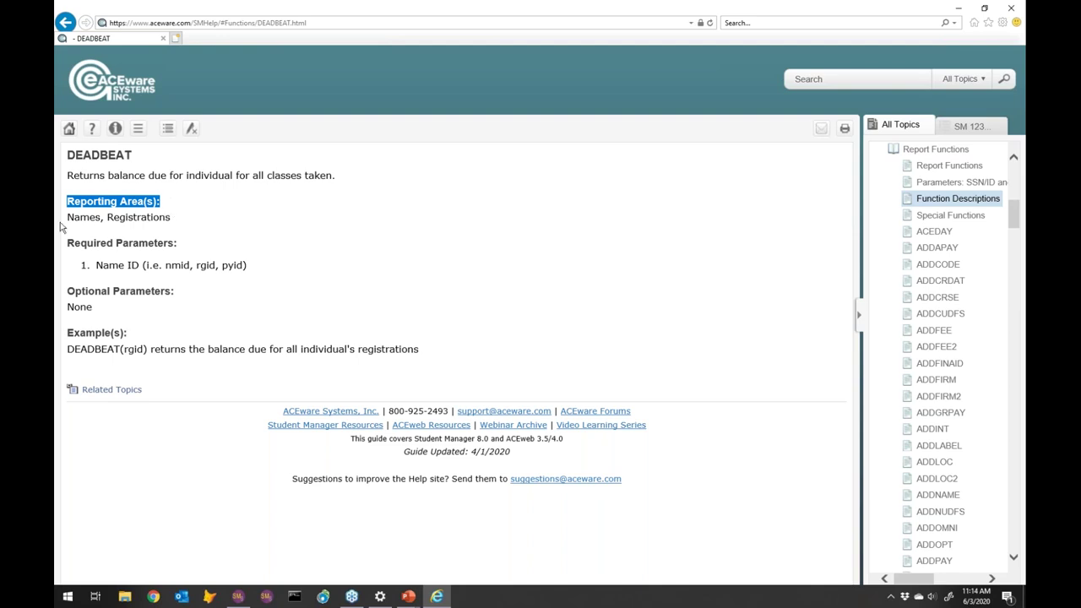
{"action": "double_click", "coordinate": [160, 217]}
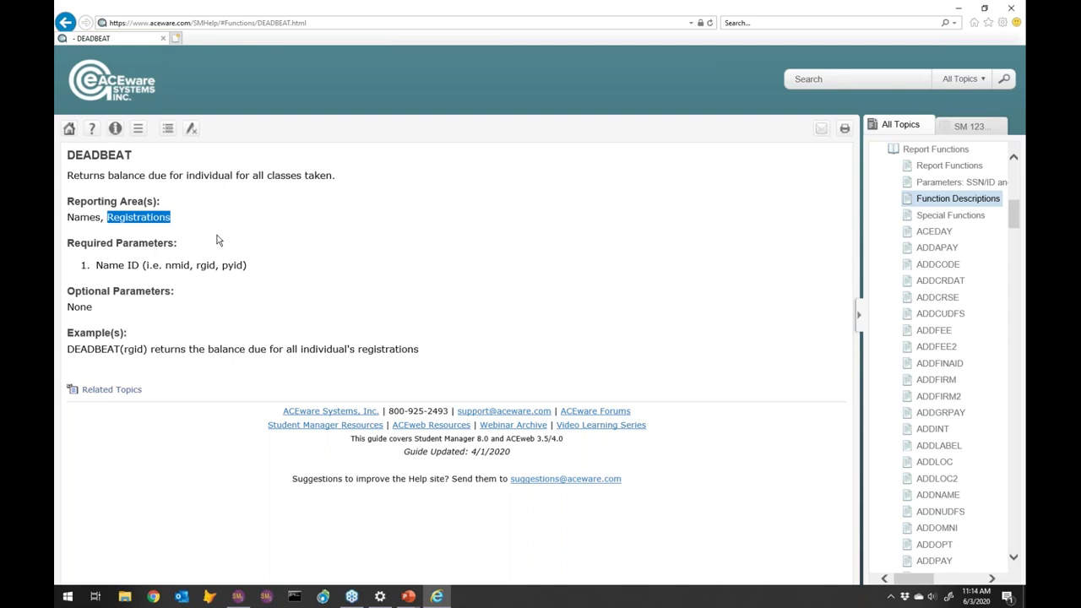
{"action": "left_click", "coordinate": [172, 217]}
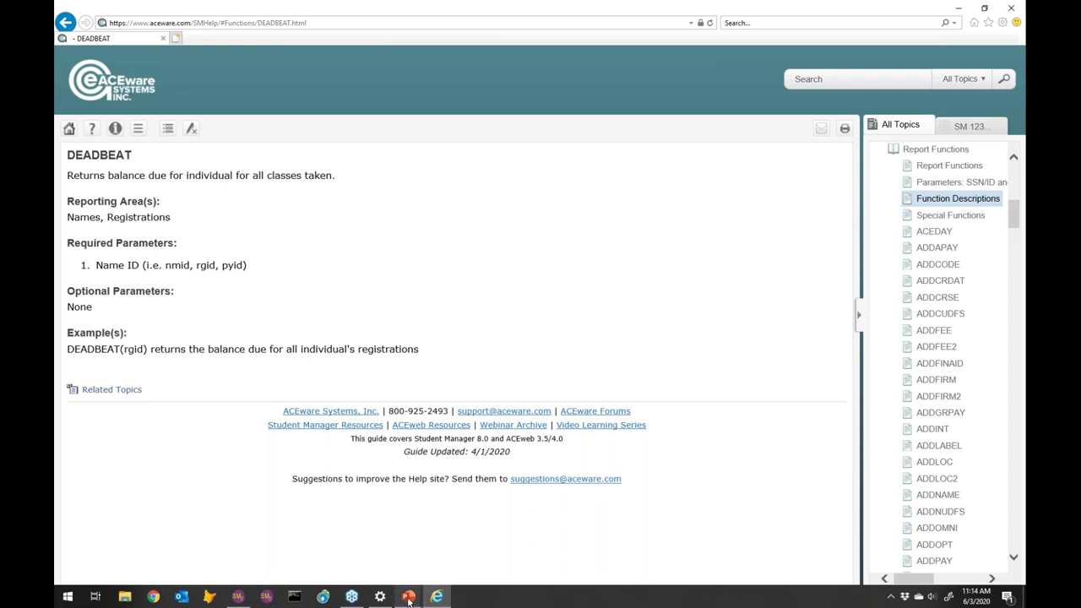
Switch to the PowerPoint slide show and advance from the Functions slide to the Variables (namely, receipts) slide
{"action": "mouse_move", "coordinate": [408, 596]}
{"action": "left_click", "coordinate": [369, 573]}
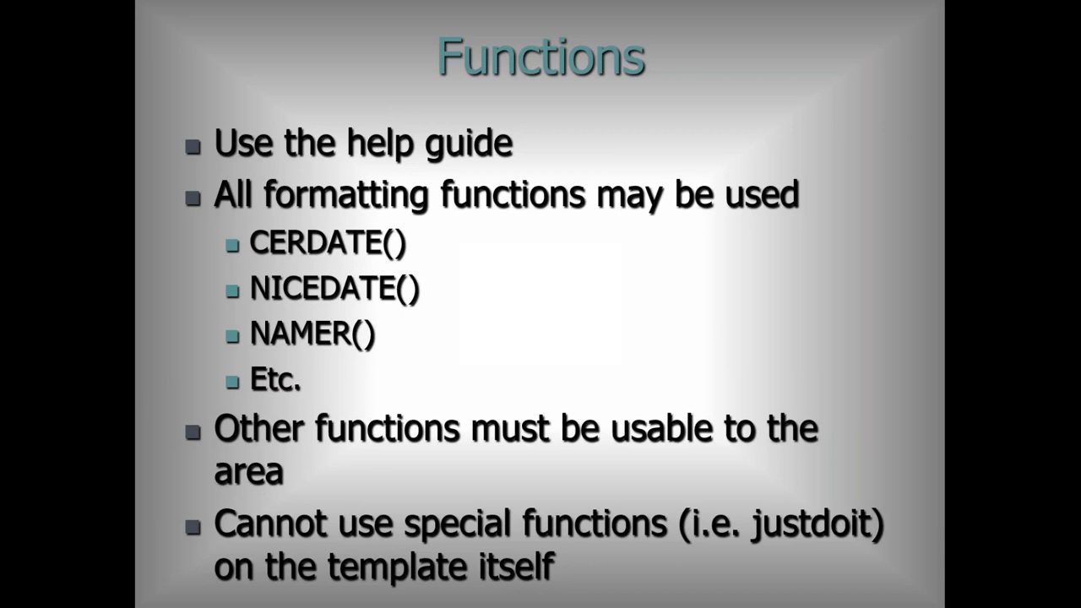
{"action": "key", "text": "Right"}
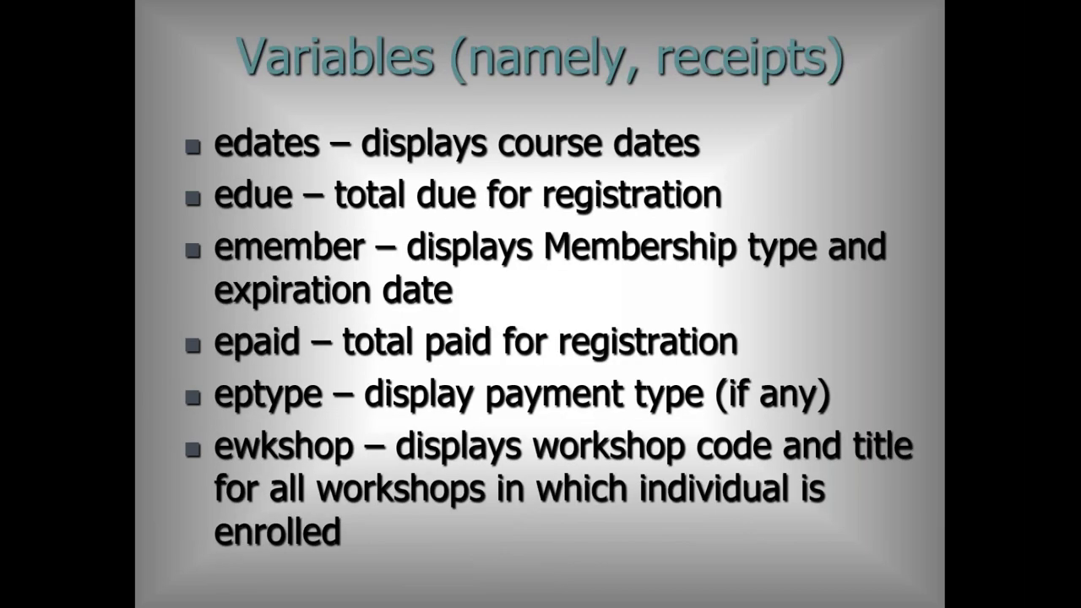
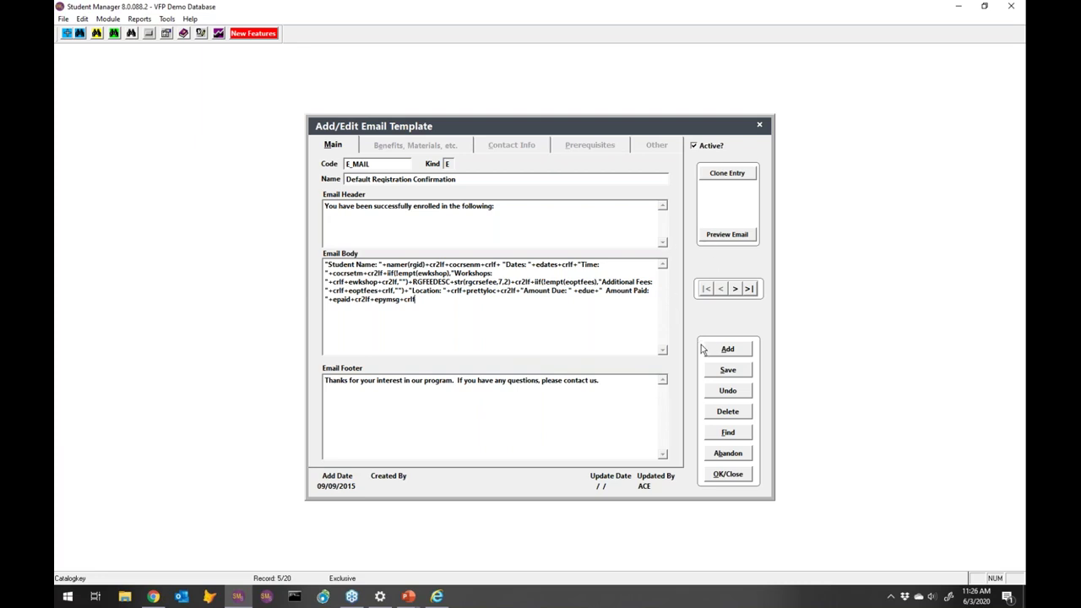
Find and open the CONFIRMHTM template, Registration Confirmation (HTML Format), and review its email body code
{"action": "left_click", "coordinate": [728, 432]}
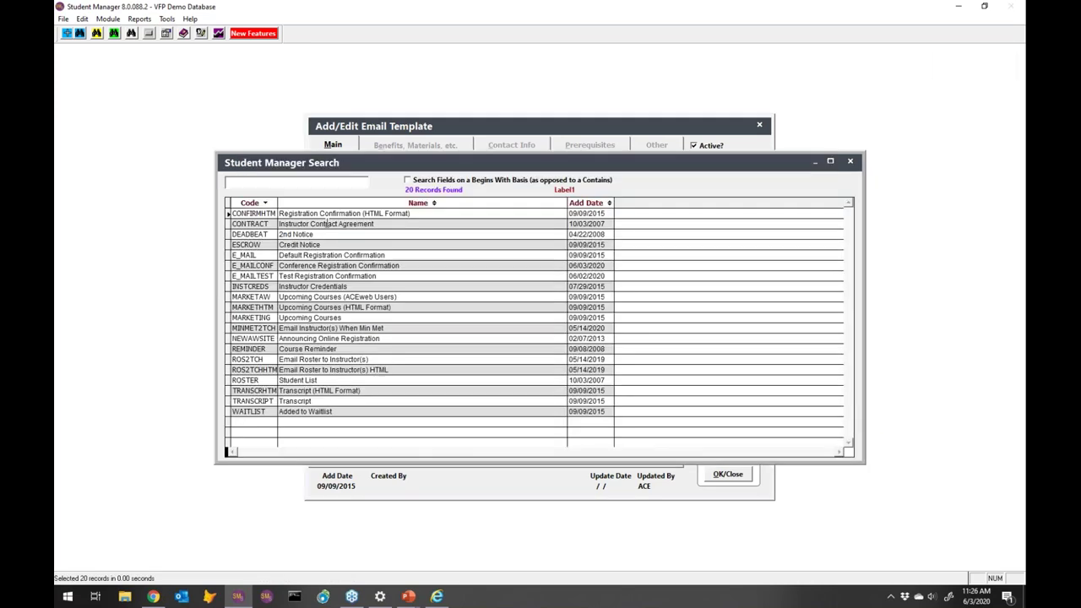
{"action": "left_click", "coordinate": [276, 216]}
{"action": "key", "text": "Escape"}
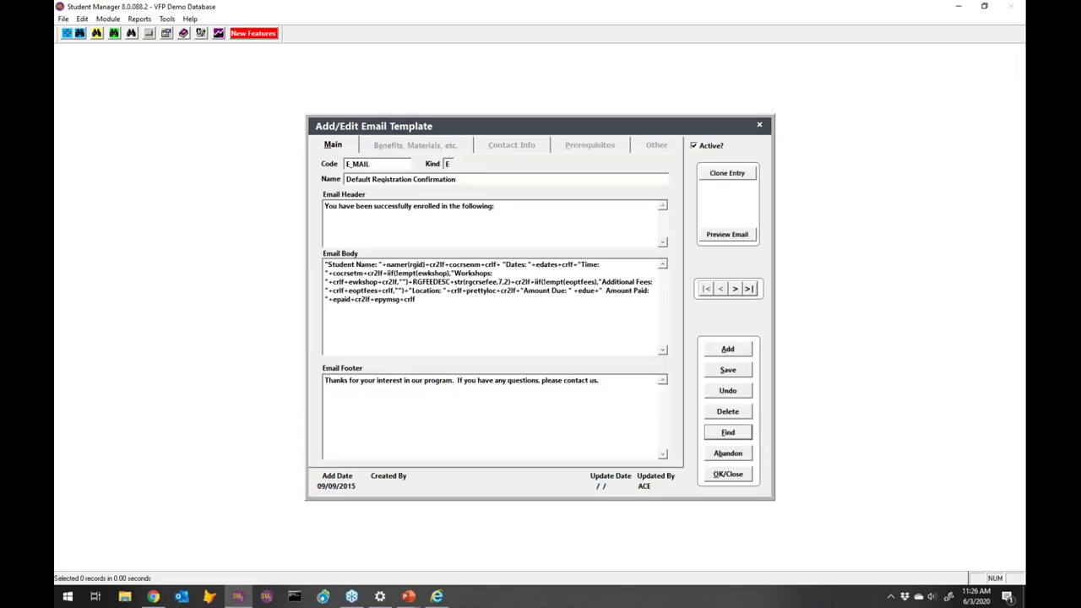
{"action": "left_click", "coordinate": [664, 344]}
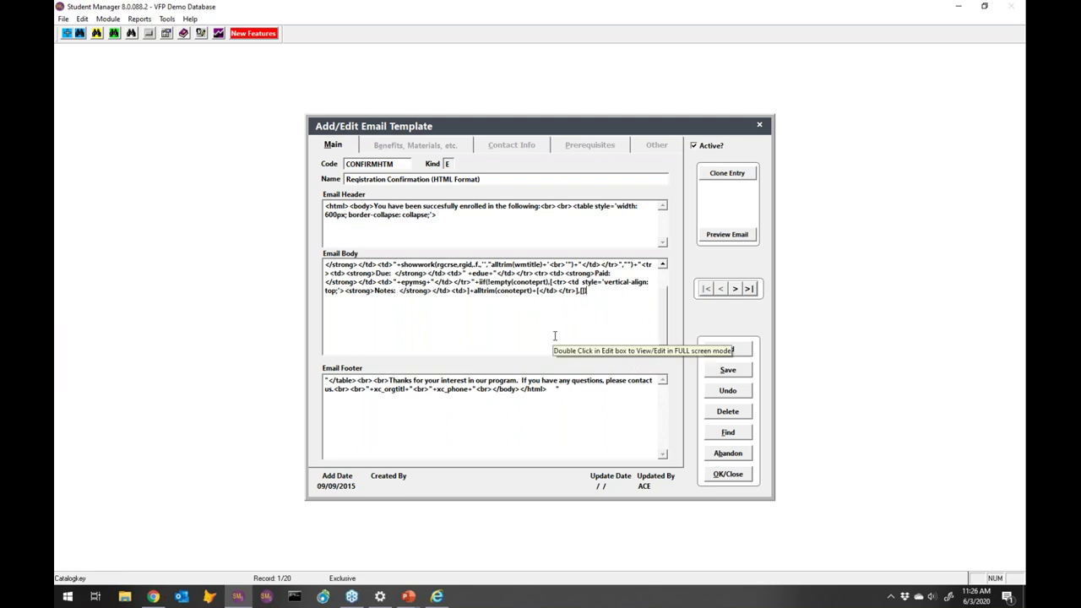
{"action": "scroll", "coordinate": [554, 336], "scroll_direction": "up", "scroll_amount": 2}
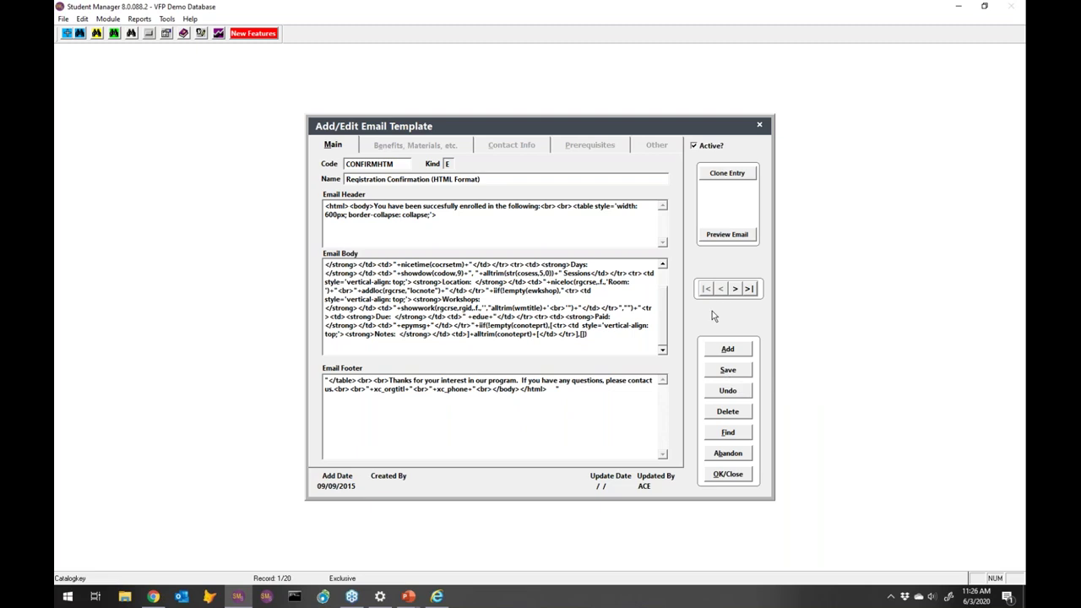
Reopen the E_MAIL template, Default Registration Confirmation, and highlight the epymsg variable in its email body
{"action": "left_click", "coordinate": [732, 432]}
{"action": "double_click", "coordinate": [262, 257]}
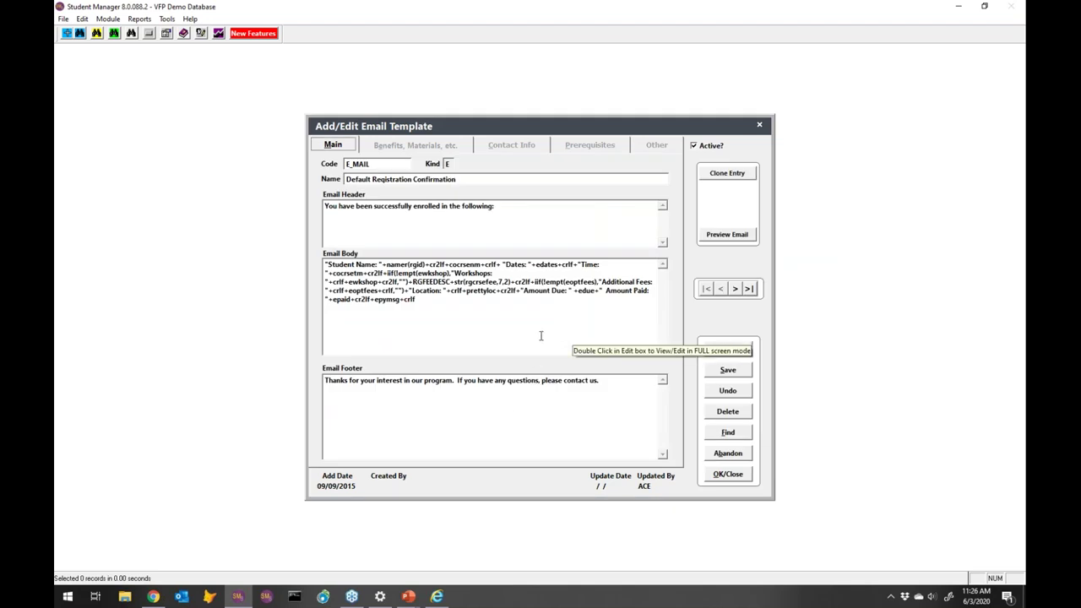
{"action": "double_click", "coordinate": [387, 301]}
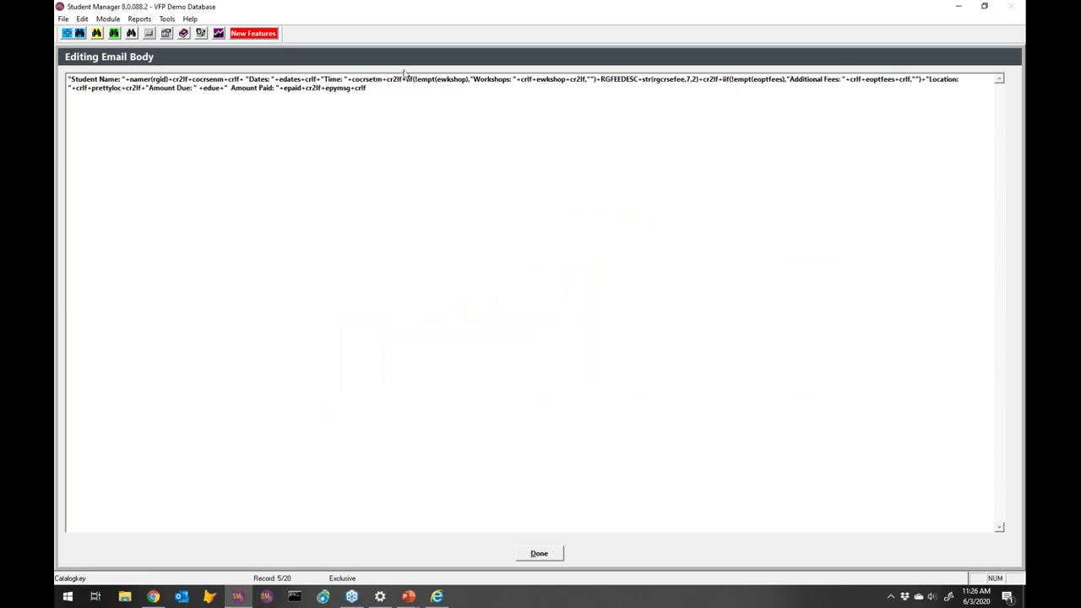
{"action": "double_click", "coordinate": [338, 88]}
{"action": "left_click", "coordinate": [555, 554]}
{"action": "left_click_drag", "start_coordinate": [401, 300], "coordinate": [375, 304]}
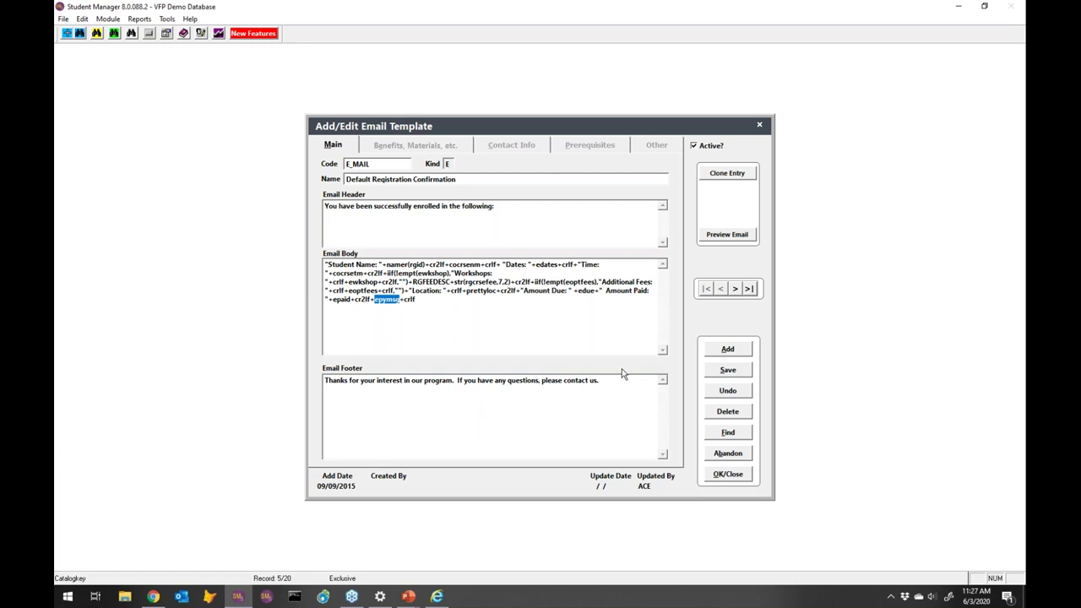
Switch to the help guide in the browser, search for "email body" and review the Email Variables list on the Email Body Coding page
{"action": "left_click", "coordinate": [409, 598]}
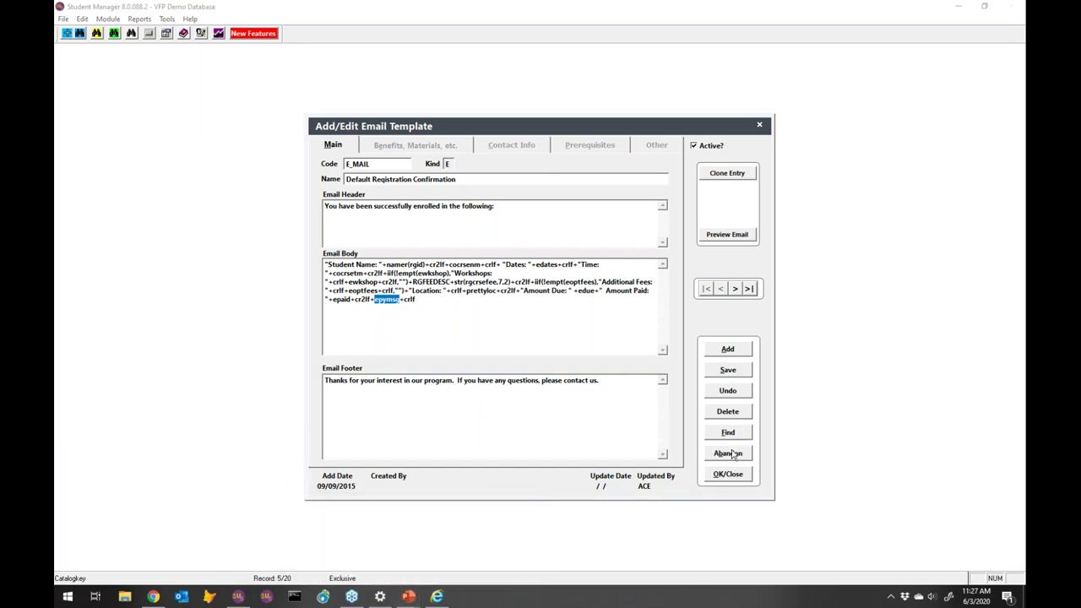
{"action": "left_click", "coordinate": [436, 597]}
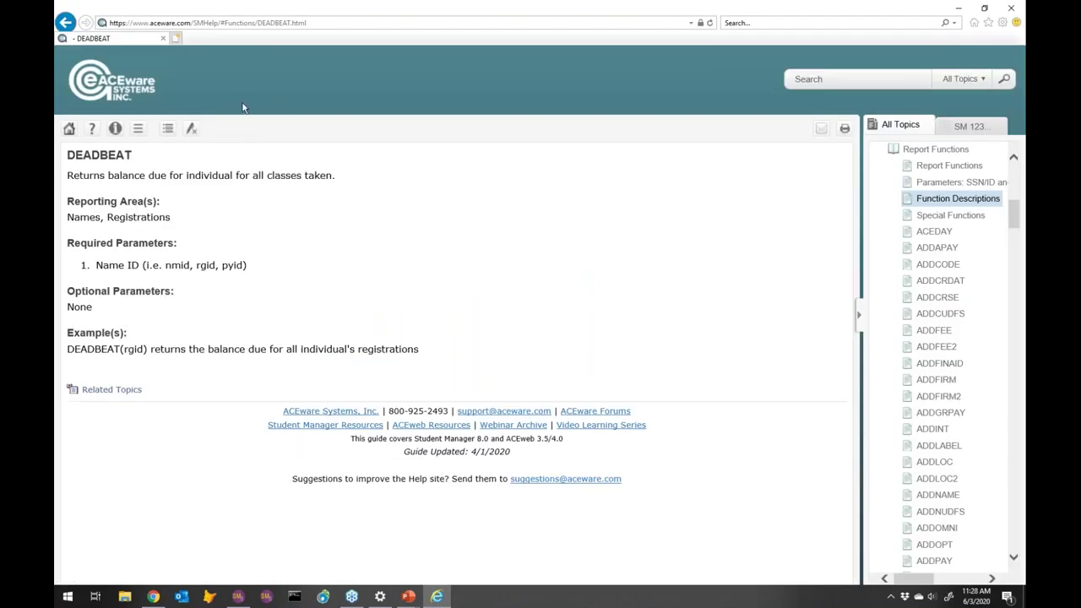
{"action": "left_click", "coordinate": [819, 78]}
{"action": "type", "text": "email body"}
{"action": "key", "text": "Return"}
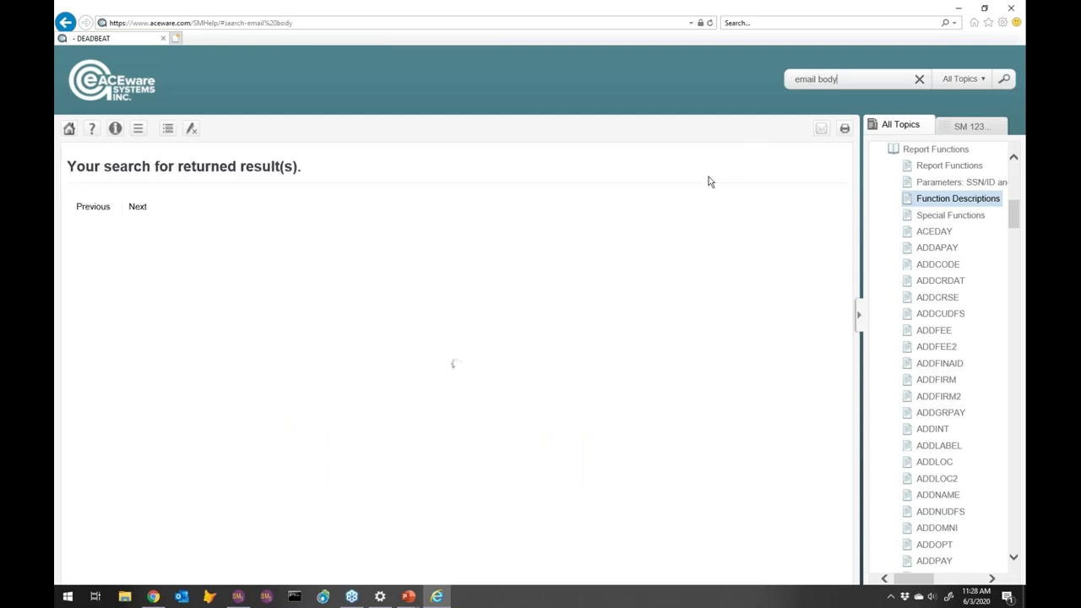
{"action": "left_click", "coordinate": [133, 201]}
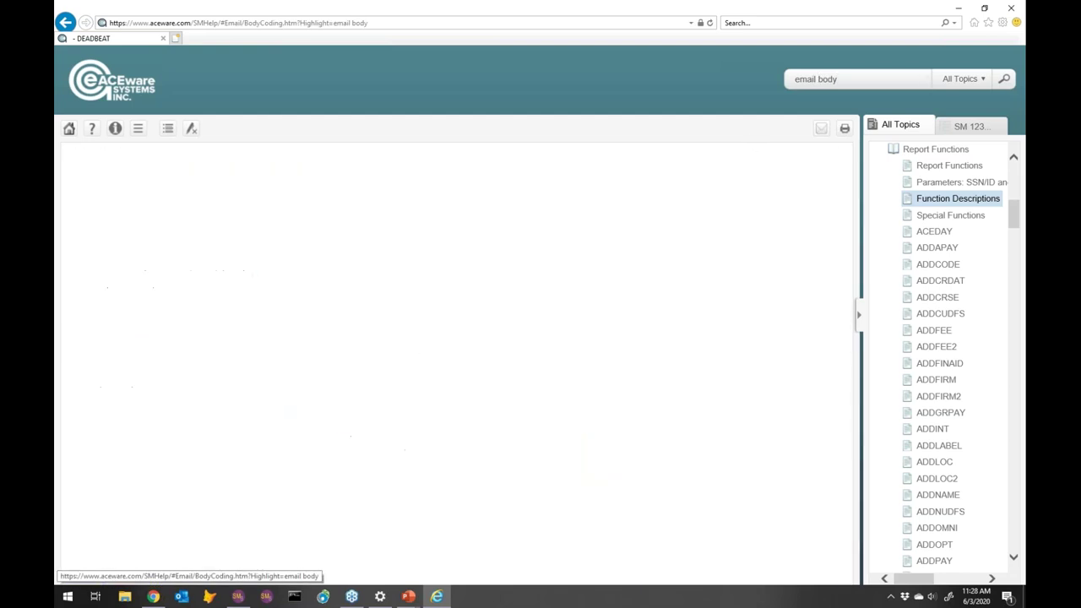
{"action": "scroll", "coordinate": [456, 363], "scroll_direction": "down", "scroll_amount": 4}
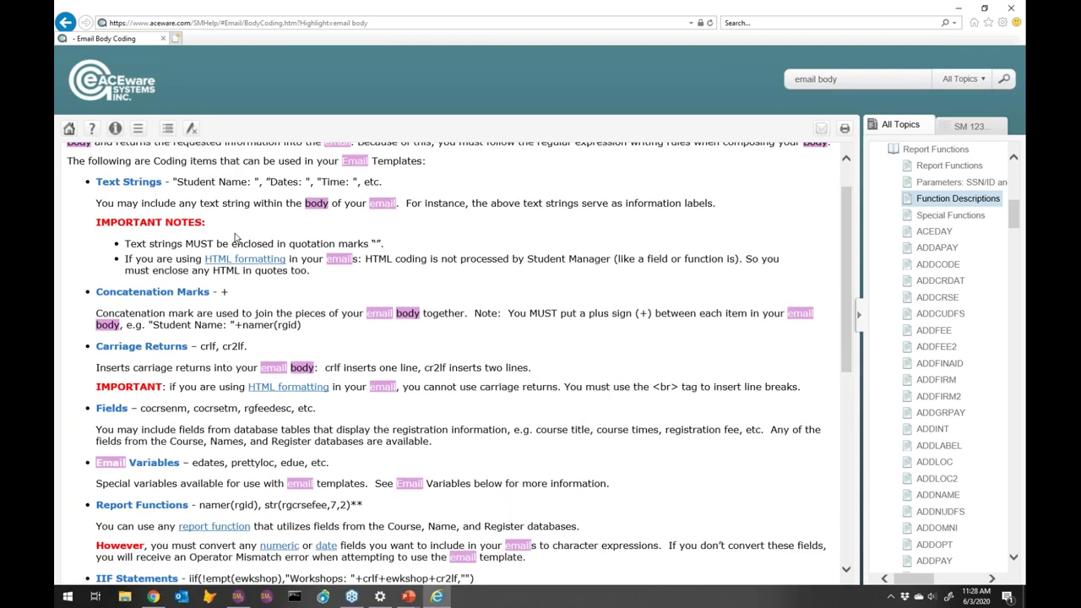
{"action": "scroll", "coordinate": [175, 313], "scroll_direction": "down", "scroll_amount": 3}
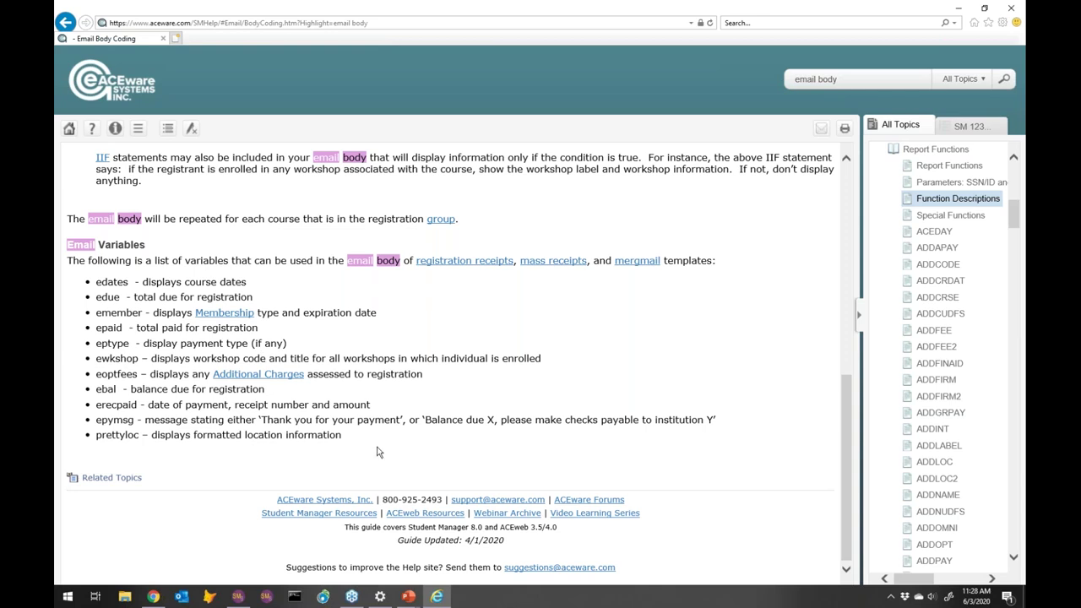
Return to Student Manager, abandon the E_MAIL template and open the name record of an active ACEware Systems, Inc. contact in Manhattan
{"action": "left_click", "coordinate": [239, 599]}
{"action": "left_click", "coordinate": [728, 454]}
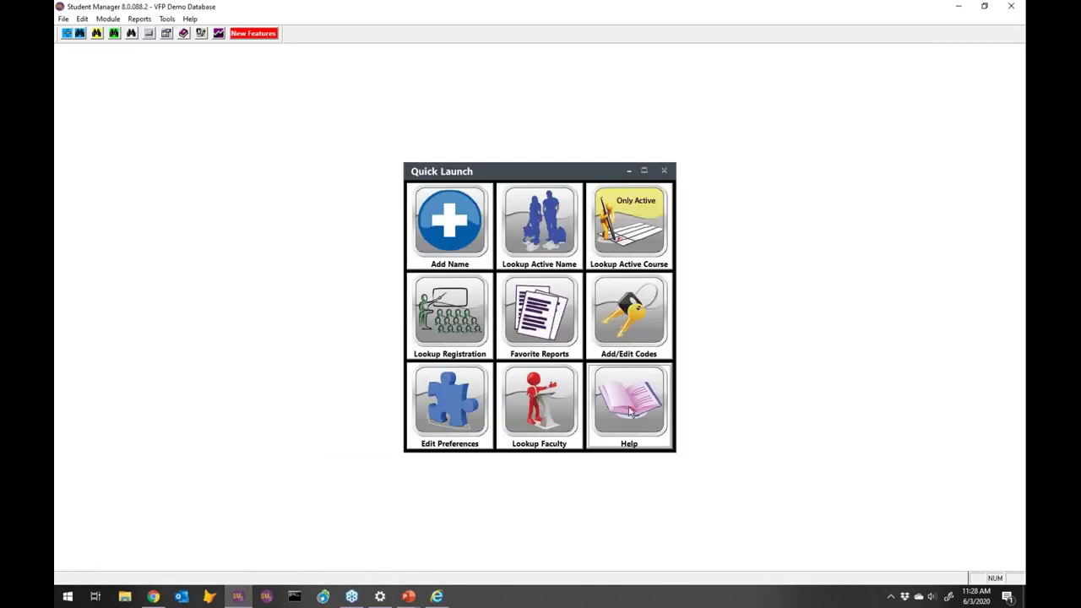
{"action": "left_click", "coordinate": [529, 255]}
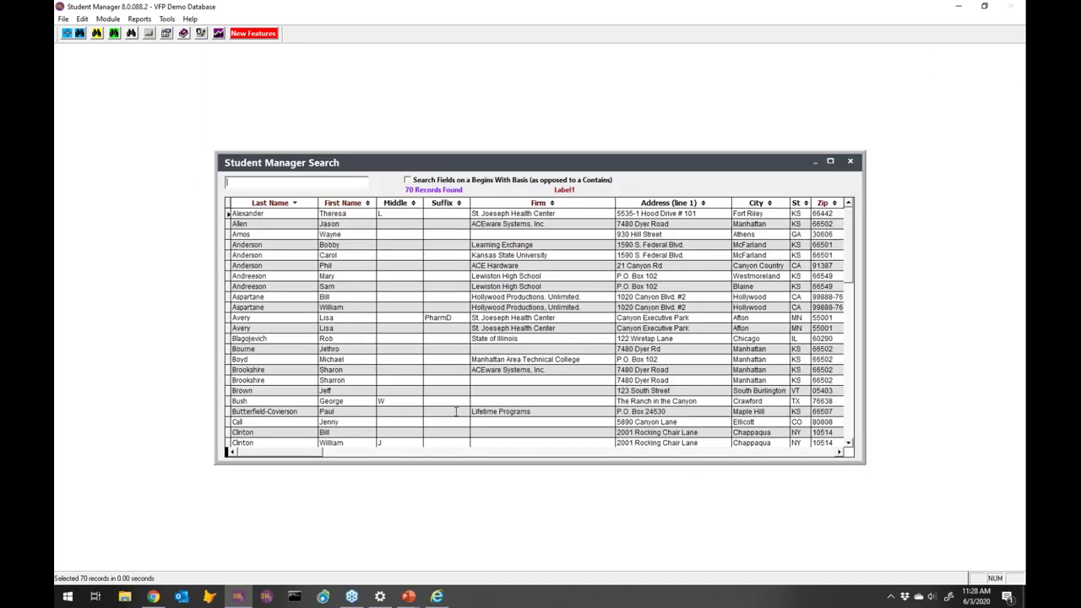
{"action": "left_click", "coordinate": [851, 390]}
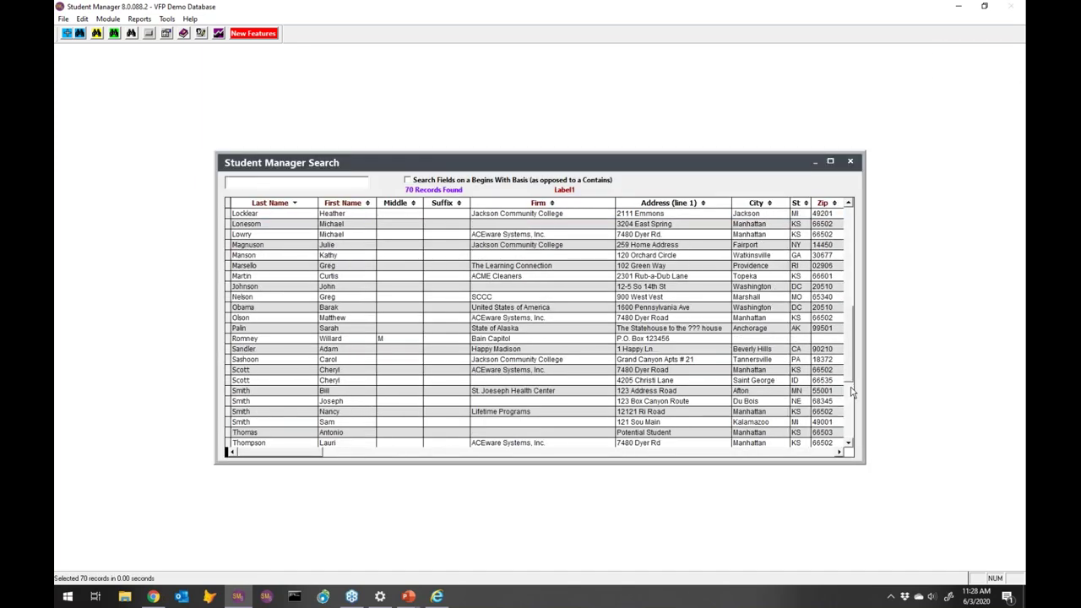
{"action": "left_click", "coordinate": [851, 390]}
{"action": "left_click", "coordinate": [848, 328]}
{"action": "left_click", "coordinate": [264, 316]}
{"action": "double_click", "coordinate": [264, 317]}
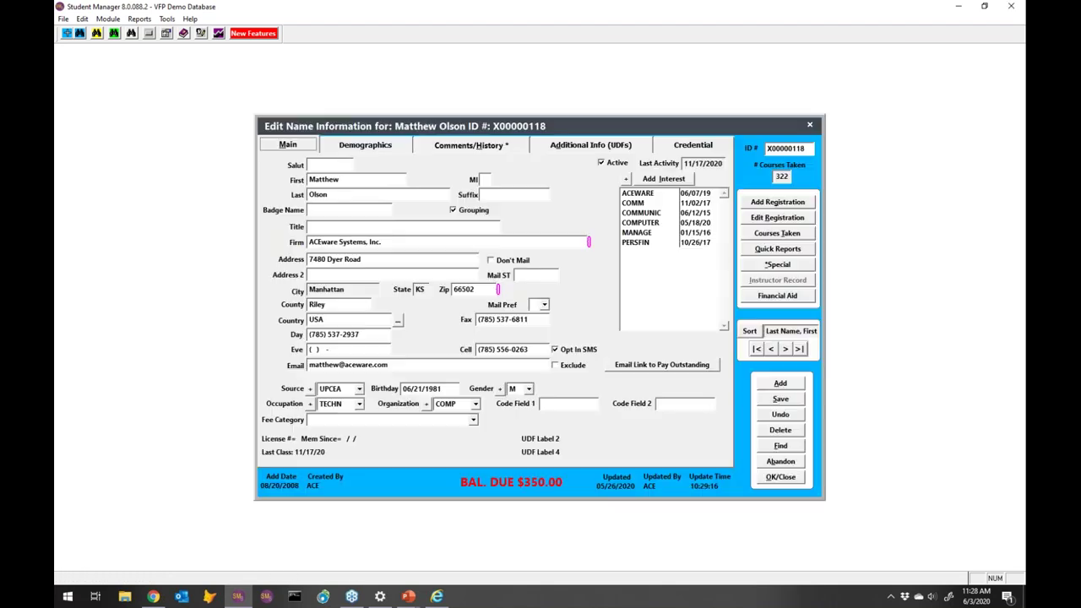
Email the contact the link to pay the outstanding balance and read the resulting message in Papercut
{"action": "left_click", "coordinate": [641, 370]}
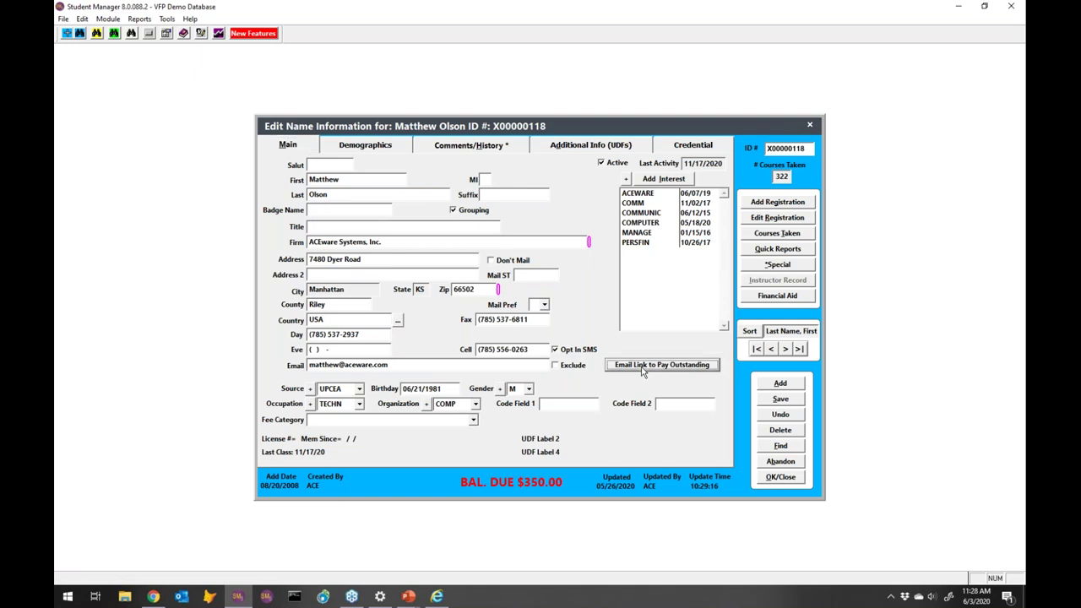
{"action": "key", "text": "Return"}
{"action": "left_click", "coordinate": [917, 523]}
{"action": "scroll", "coordinate": [195, 314], "scroll_direction": "down", "scroll_amount": 5}
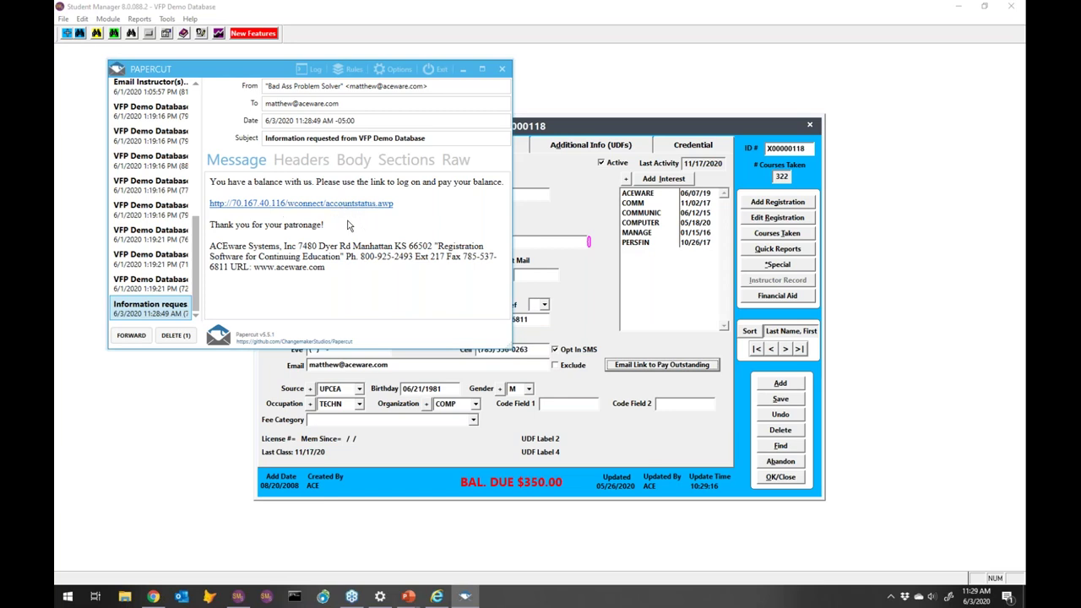
{"action": "left_click", "coordinate": [470, 72]}
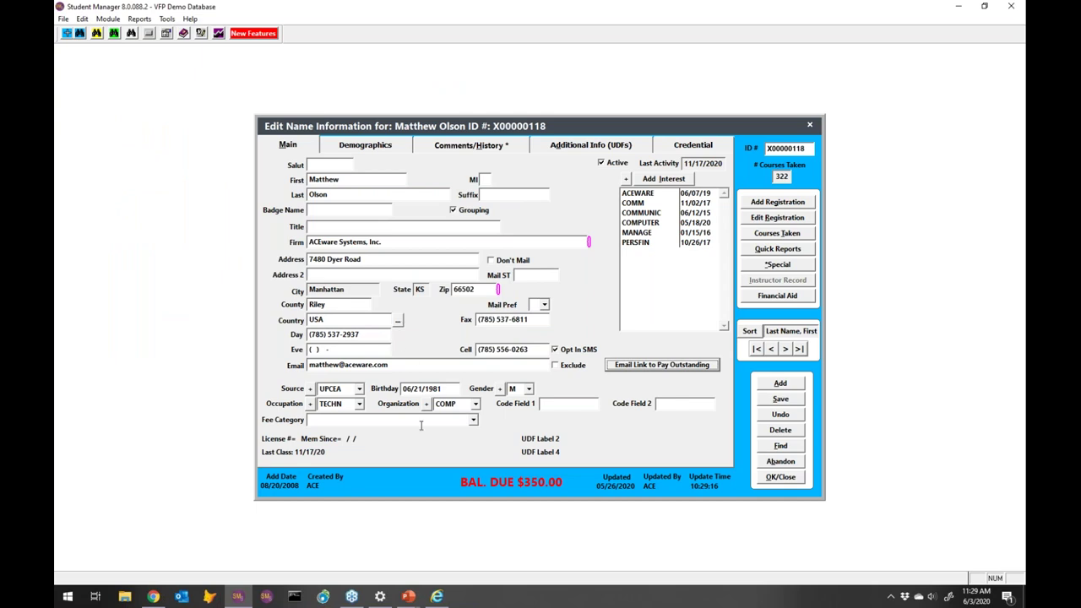
Switch back to the PowerPoint slide show and advance from the Time for Example? slide to the Summary slide
{"action": "mouse_move", "coordinate": [406, 594]}
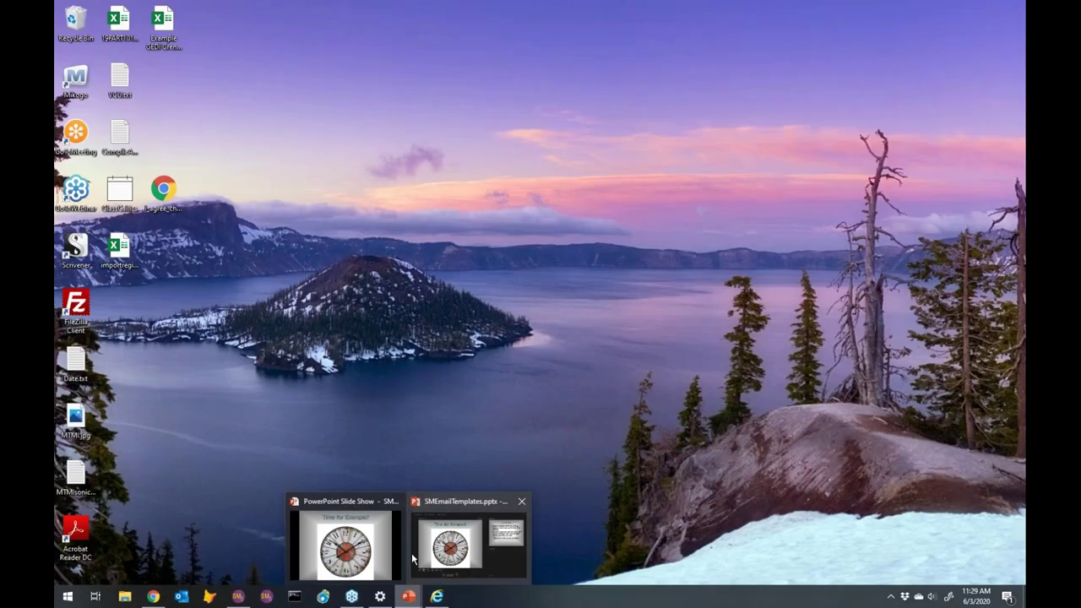
{"action": "left_click", "coordinate": [372, 574]}
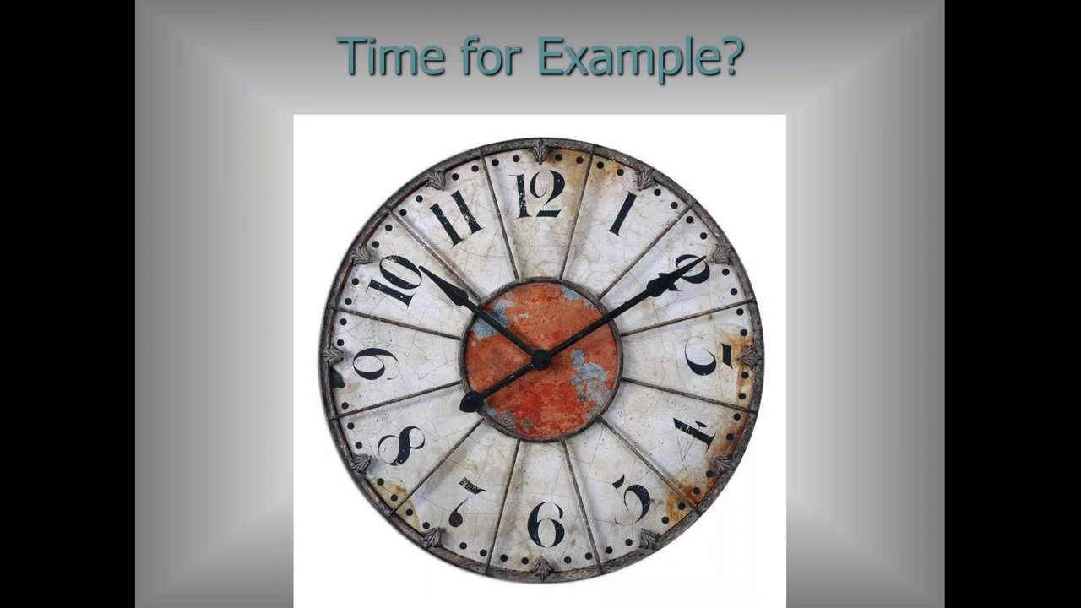
{"action": "key", "text": "Right"}
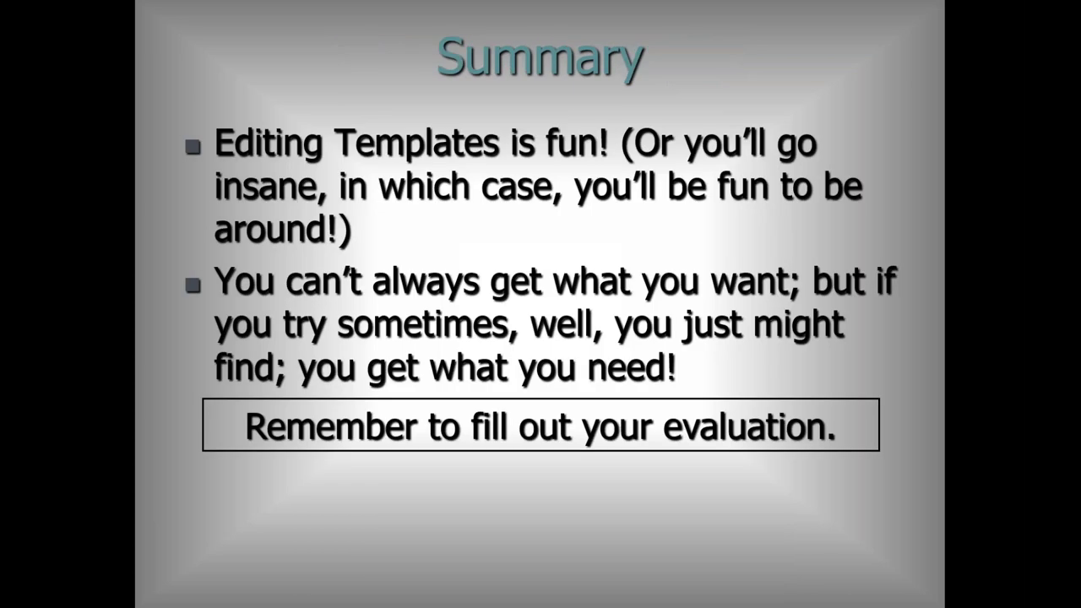